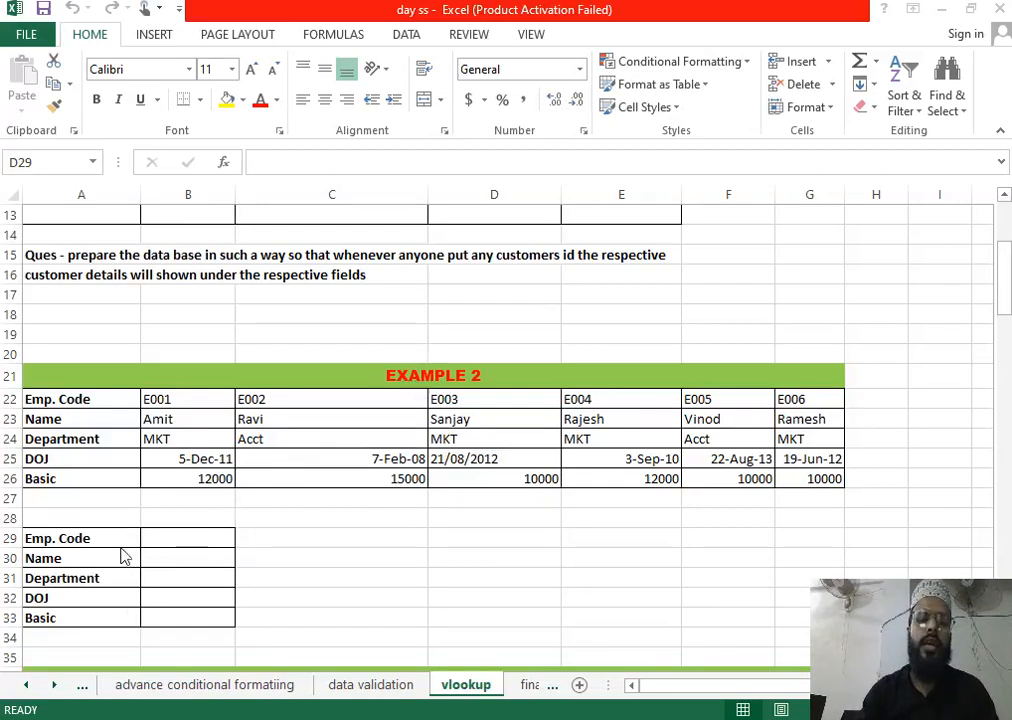
Step: Select the empty employee code cell B29
{"action": "left_click", "coordinate": [176, 537]}
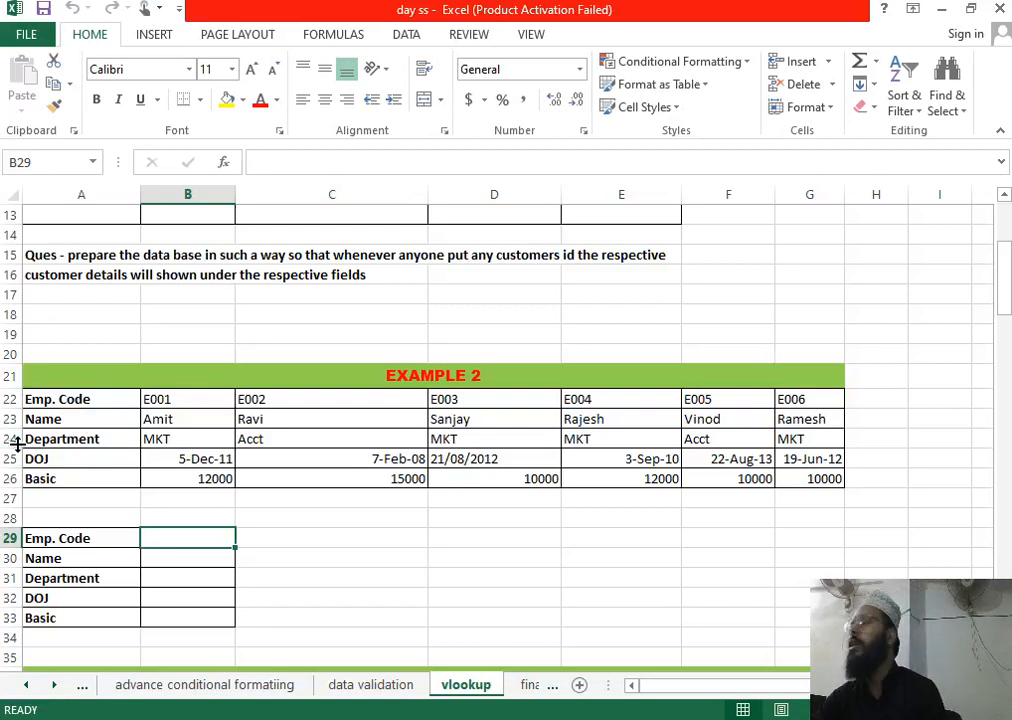
{"action": "scroll", "coordinate": [25, 450], "scroll_direction": "up", "scroll_amount": 4}
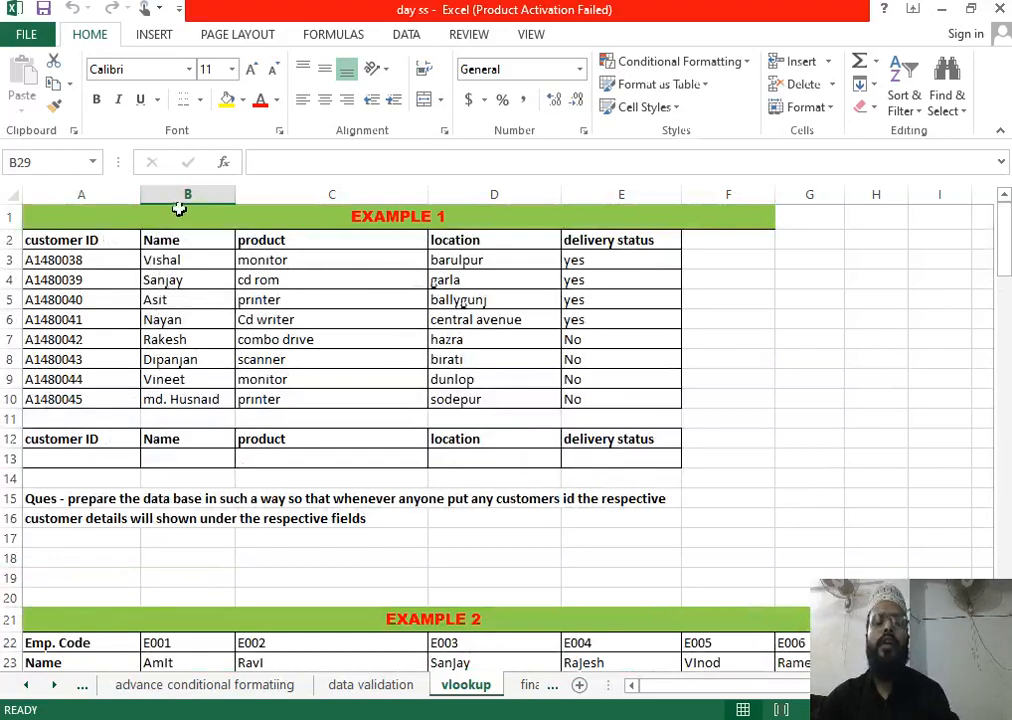
{"action": "scroll", "coordinate": [224, 459], "scroll_direction": "down", "scroll_amount": 5}
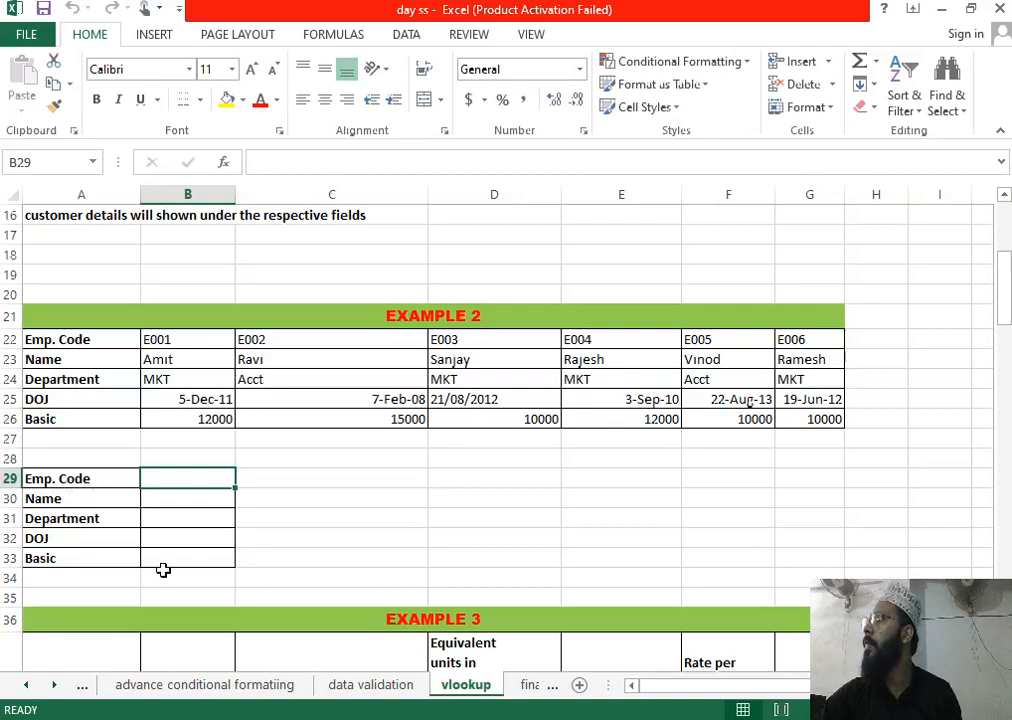
Step: Enter =HLOOKUP($B$29,$A$22:$G$26,2,0) in B30 to return the Name for B29's code
{"action": "left_click", "coordinate": [163, 501]}
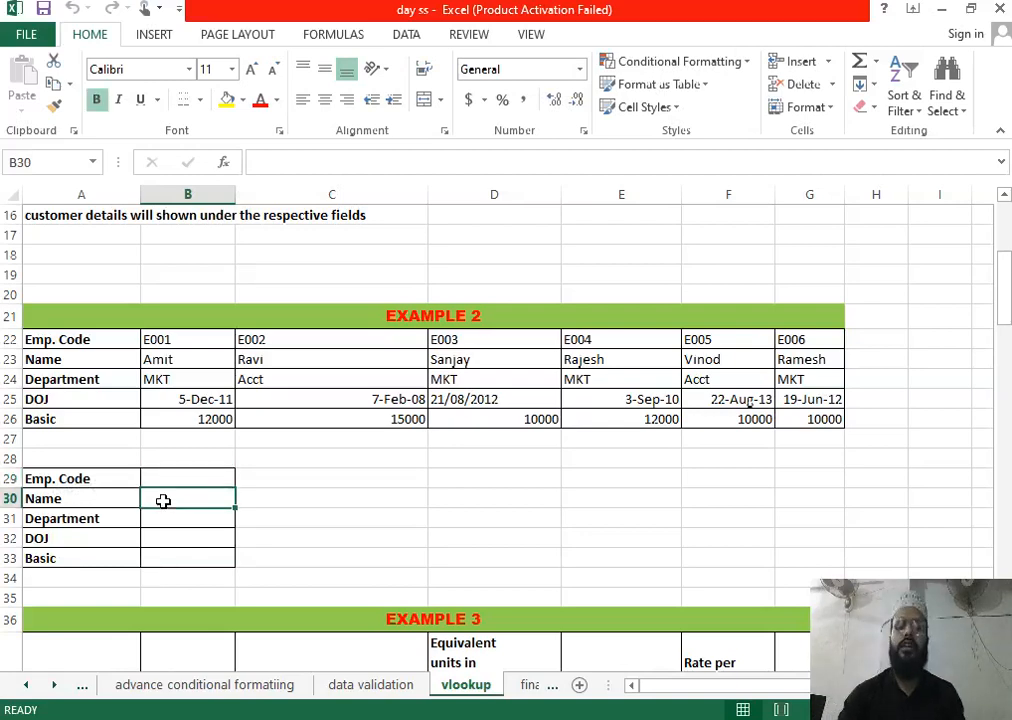
{"action": "type", "text": "=hlo"}
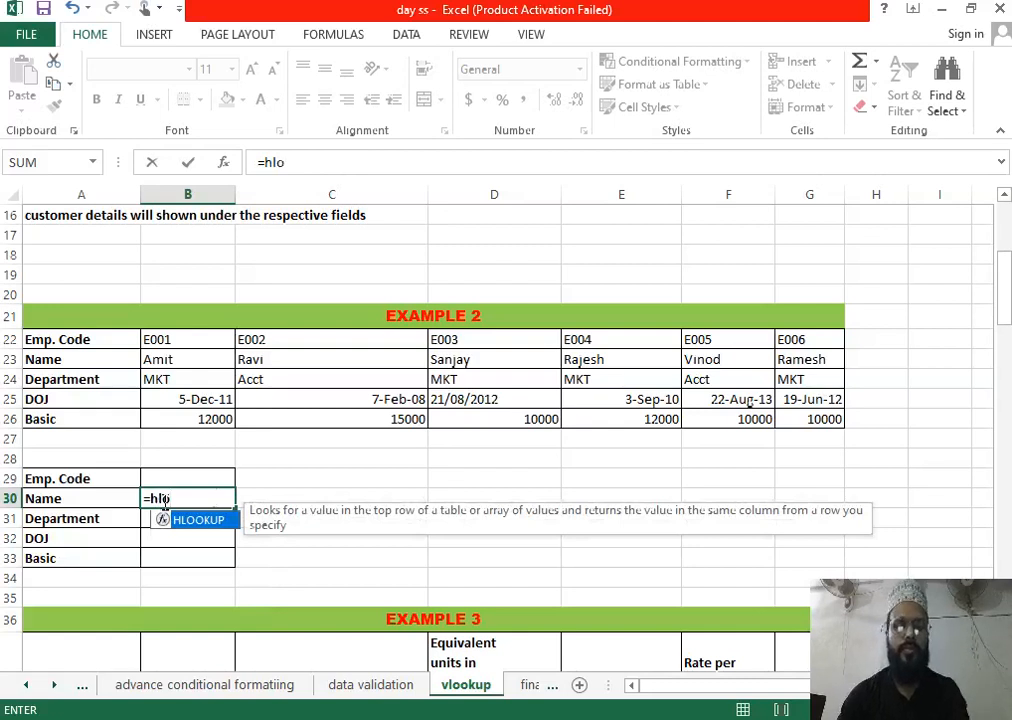
{"action": "key", "text": "Tab"}
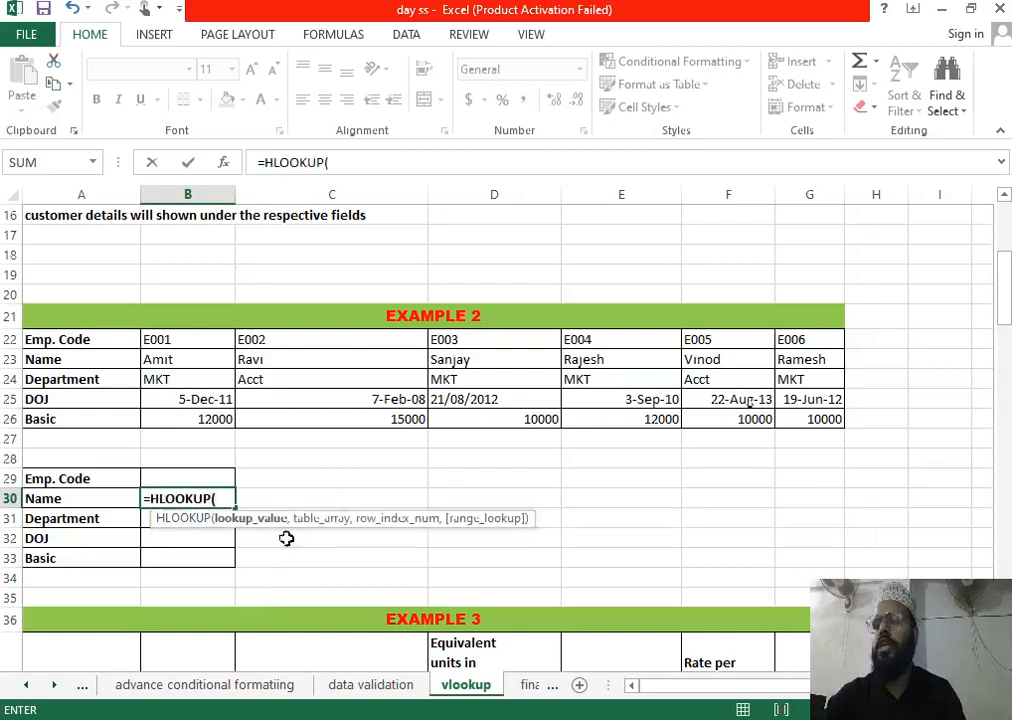
{"action": "left_click", "coordinate": [213, 477]}
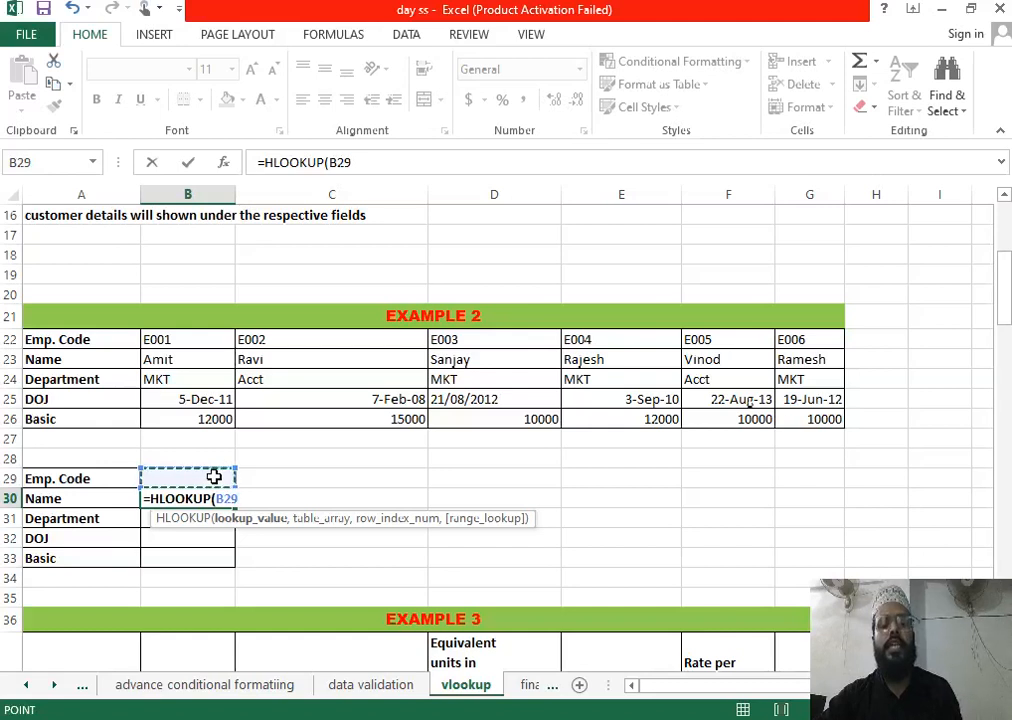
{"action": "key", "text": "F4"}
{"action": "type", "text": ","}
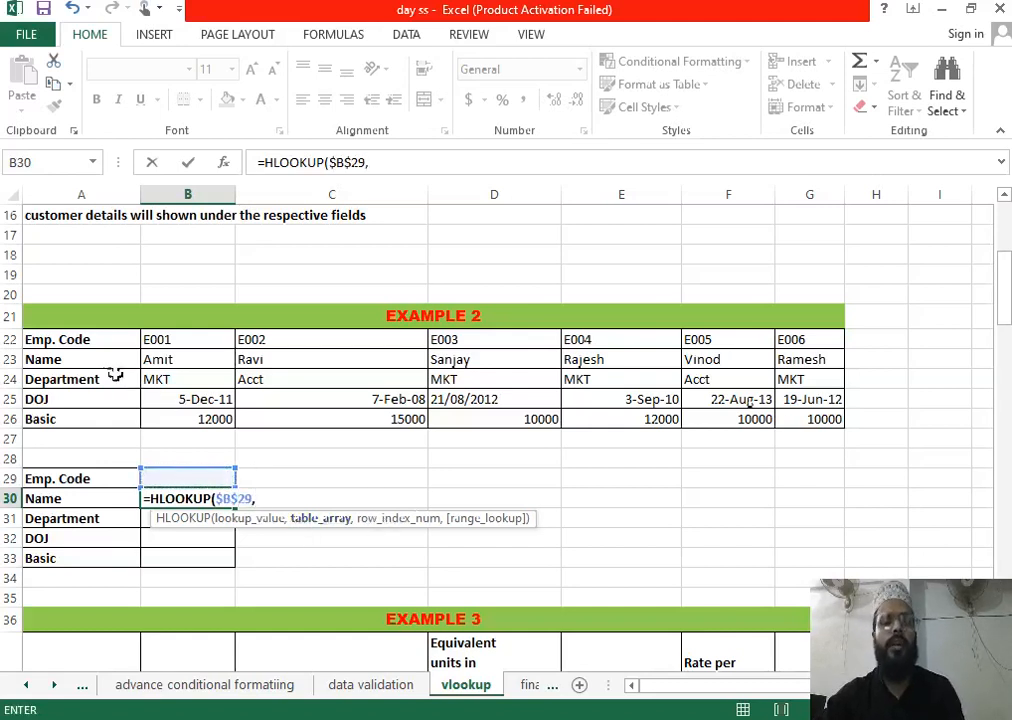
{"action": "left_click_drag", "start_coordinate": [106, 334], "coordinate": [785, 416]}
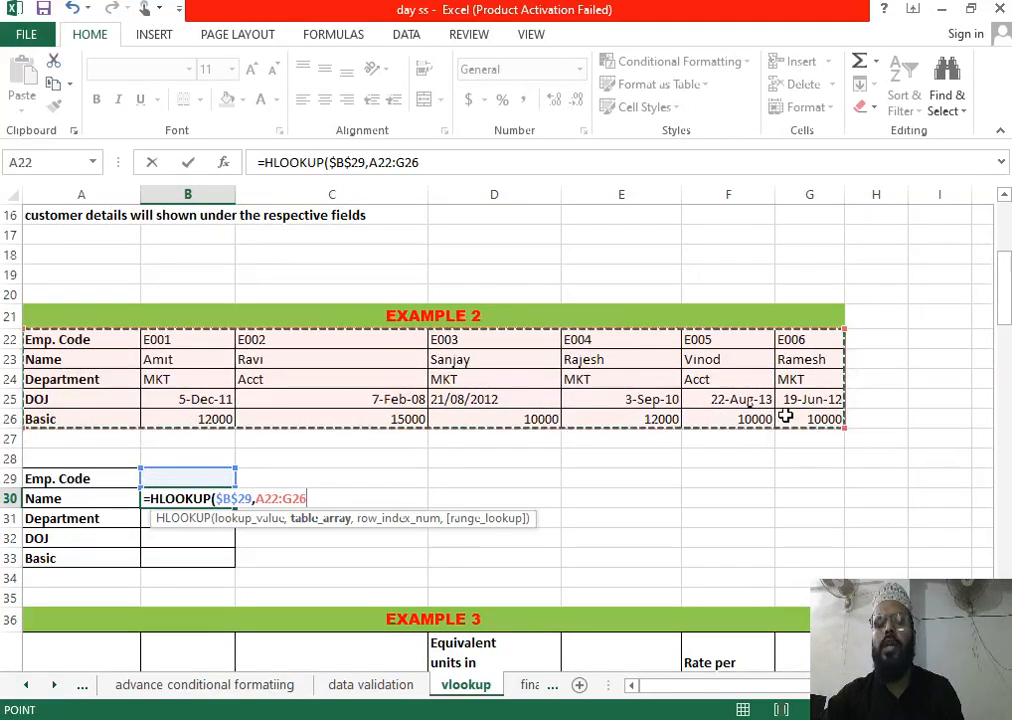
{"action": "key", "text": "F4"}
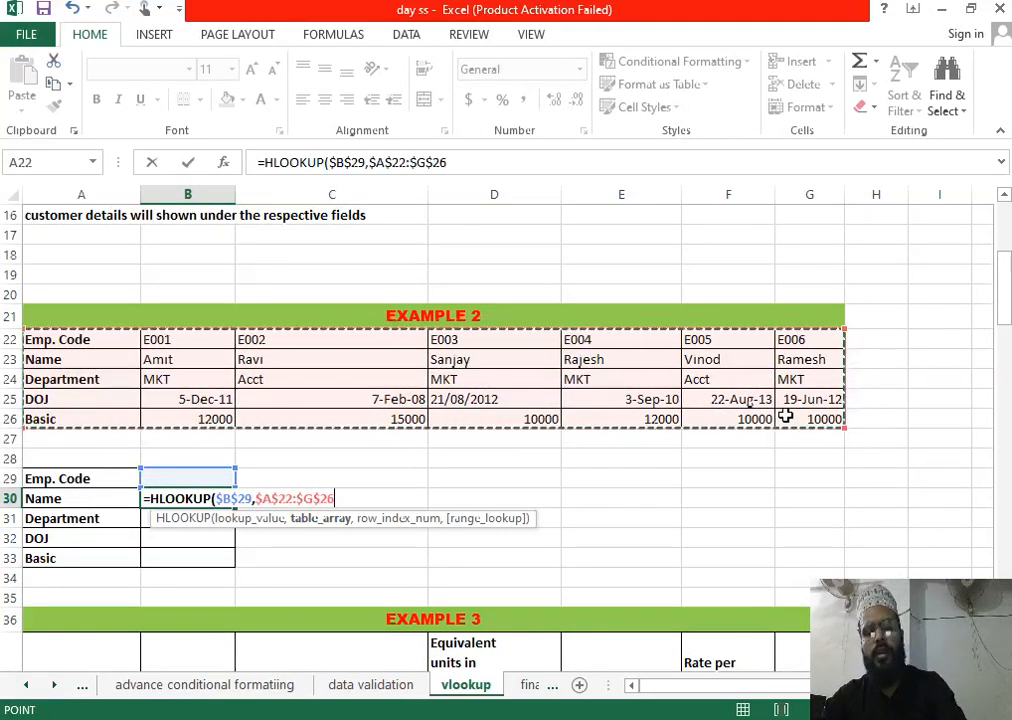
{"action": "type", "text": ","}
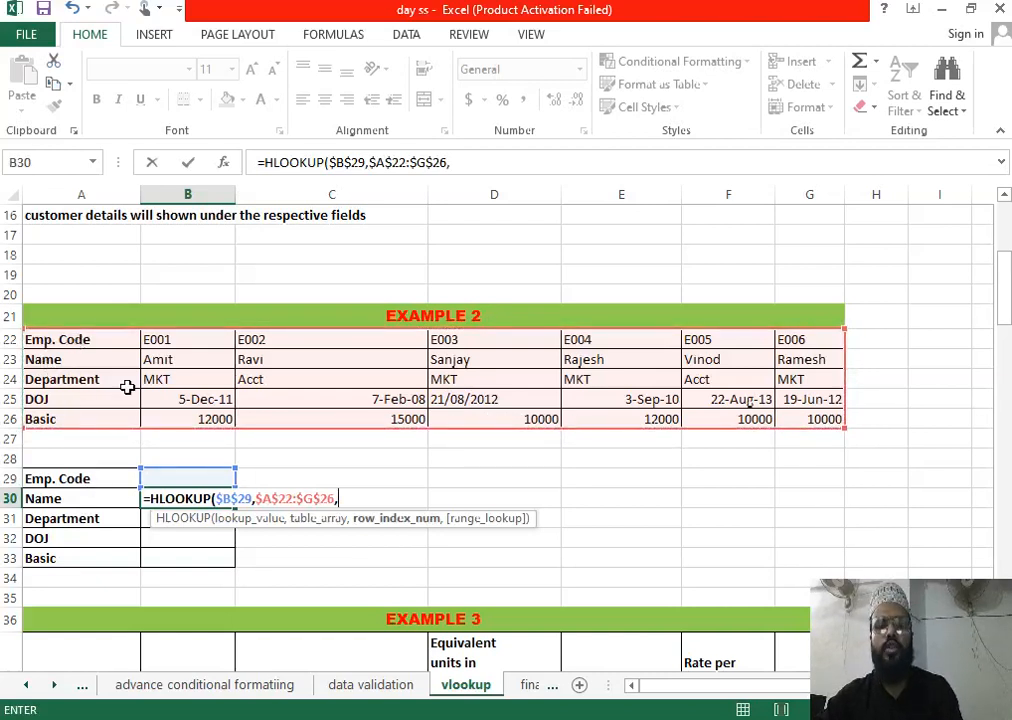
{"action": "type", "text": "2,0"}
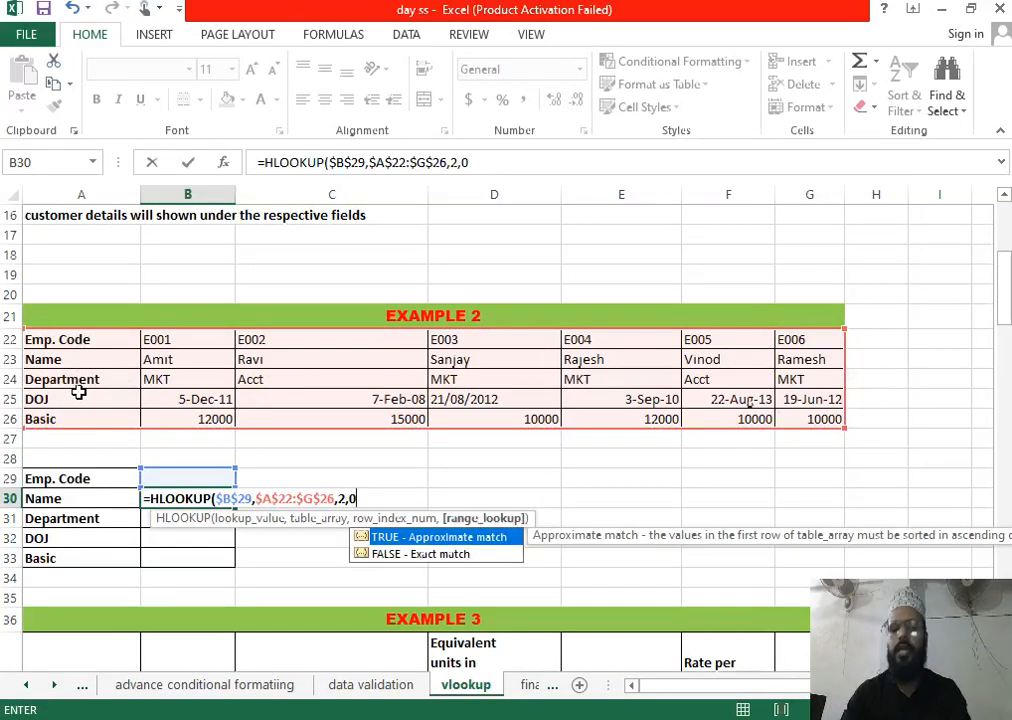
{"action": "key", "text": "Return"}
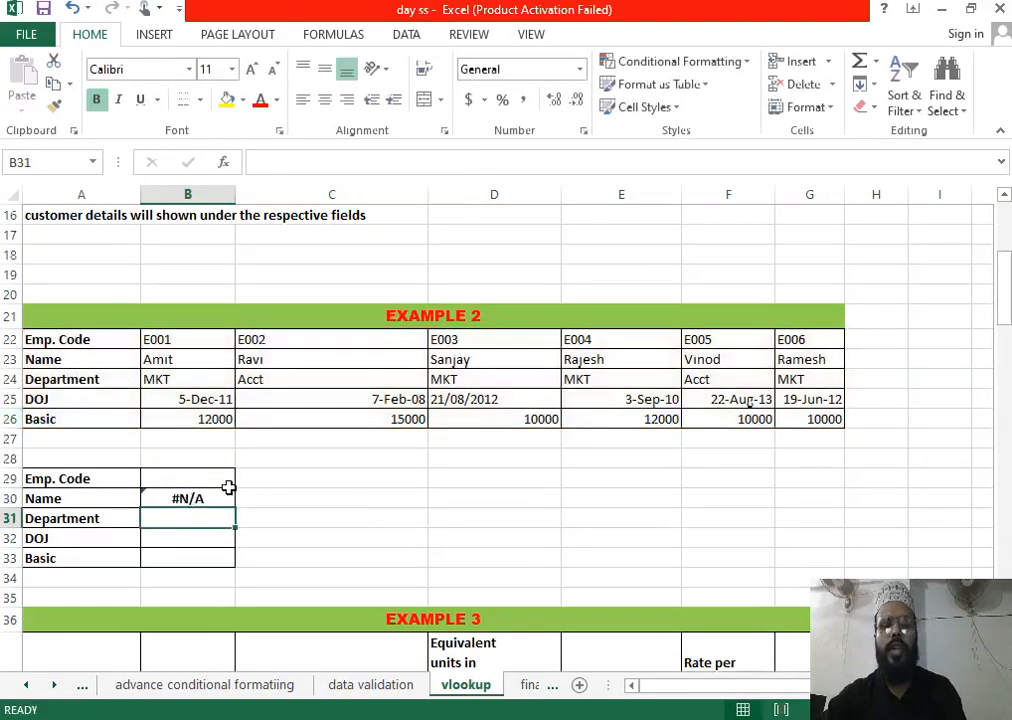
{"action": "left_click", "coordinate": [213, 498]}
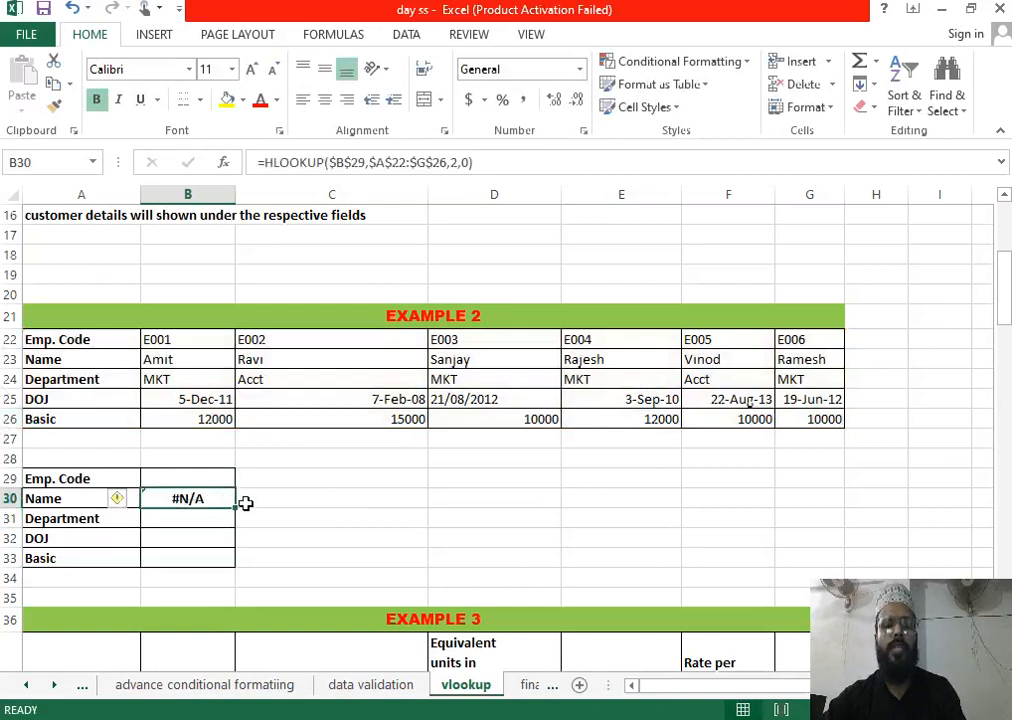
Step: Fill B30's lookup down to B33 and copy employee code E003 from D22 into B29
{"action": "left_click_drag", "start_coordinate": [234, 507], "coordinate": [230, 576]}
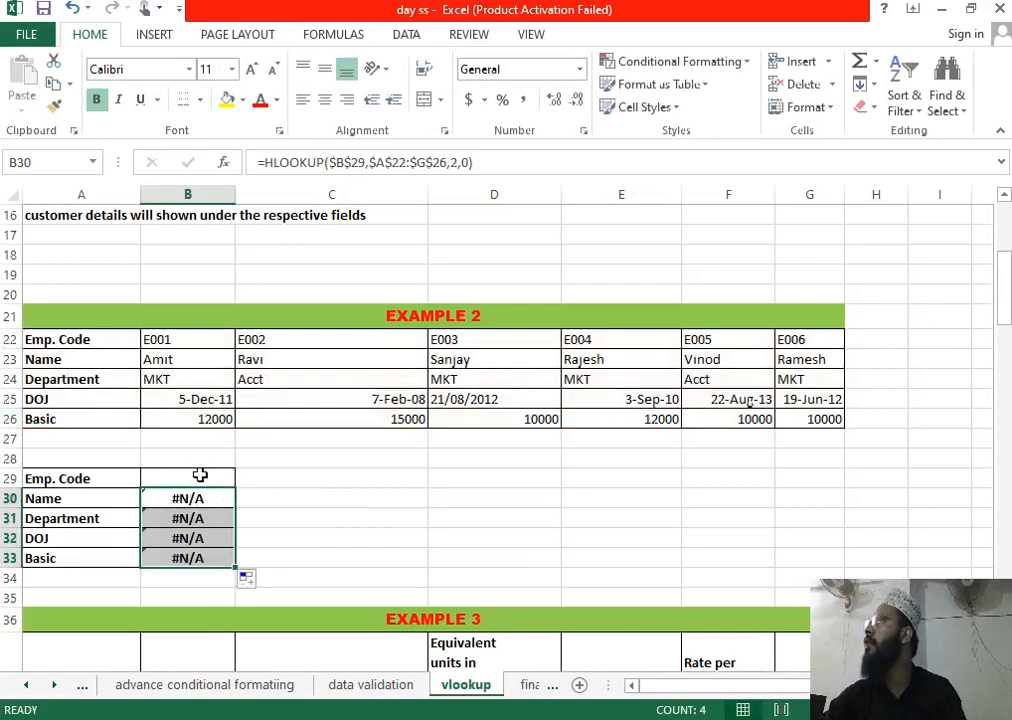
{"action": "left_click", "coordinate": [531, 341]}
{"action": "key", "text": "ctrl+c"}
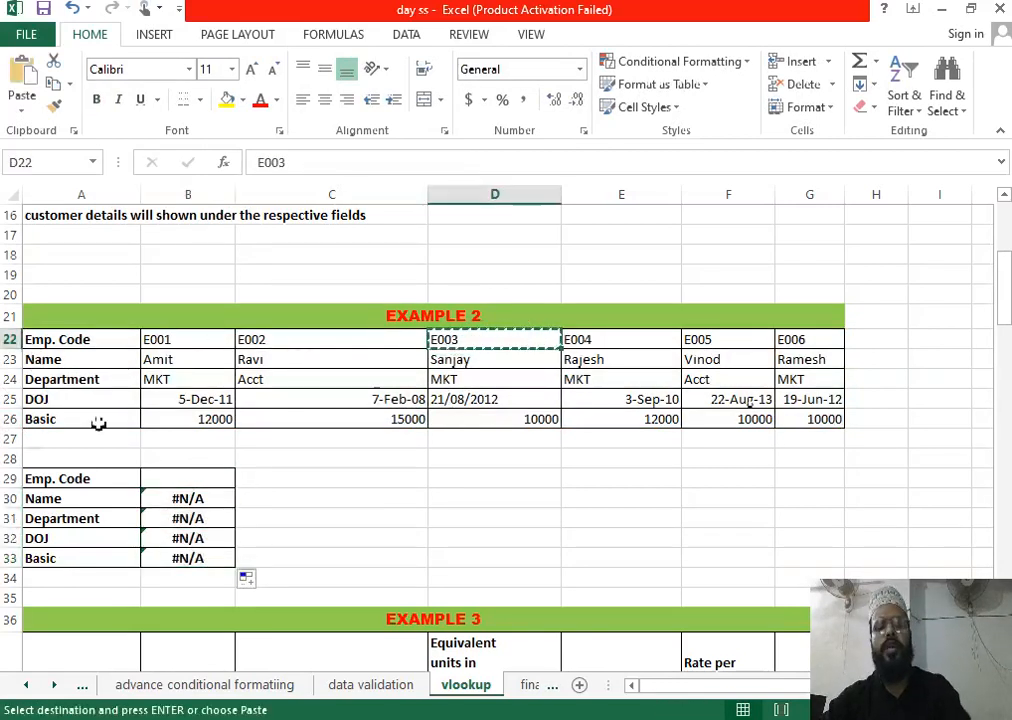
{"action": "left_click", "coordinate": [191, 477]}
{"action": "key", "text": "ctrl+v"}
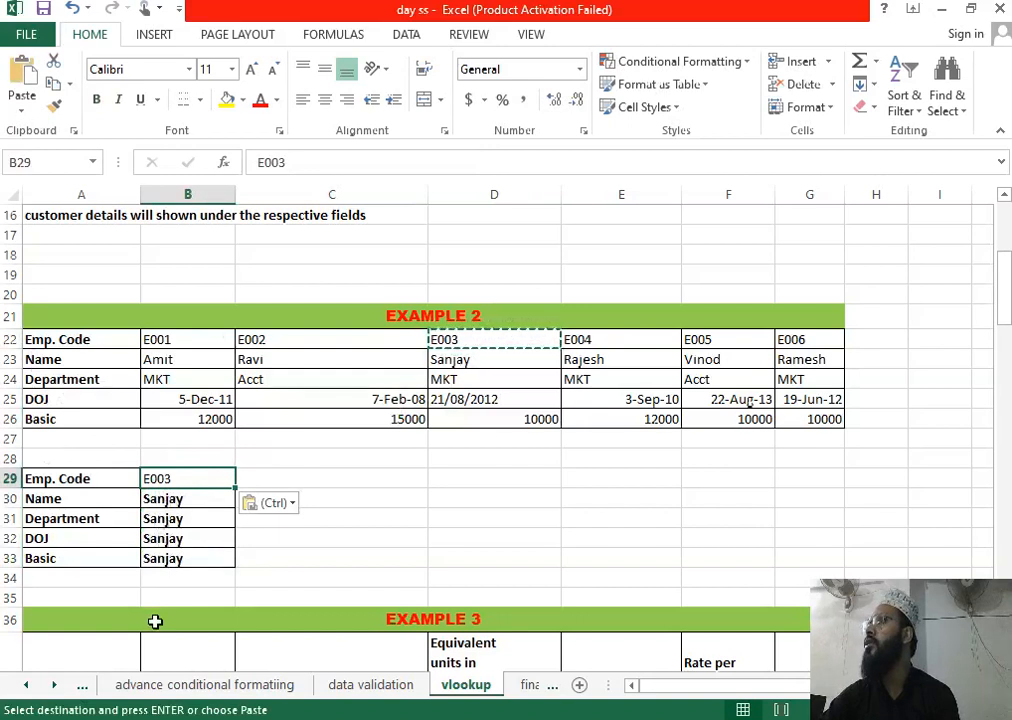
{"action": "left_click", "coordinate": [203, 503]}
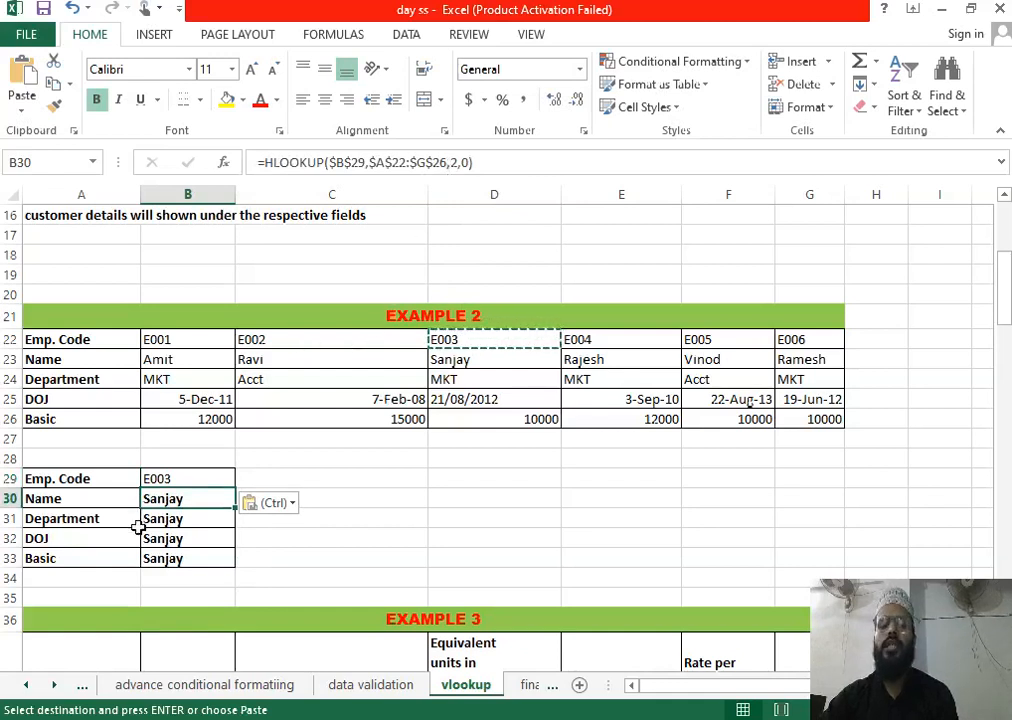
Step: Change B31's HLOOKUP row index from 2 to 3 so Department shows MKT
{"action": "left_click", "coordinate": [197, 519]}
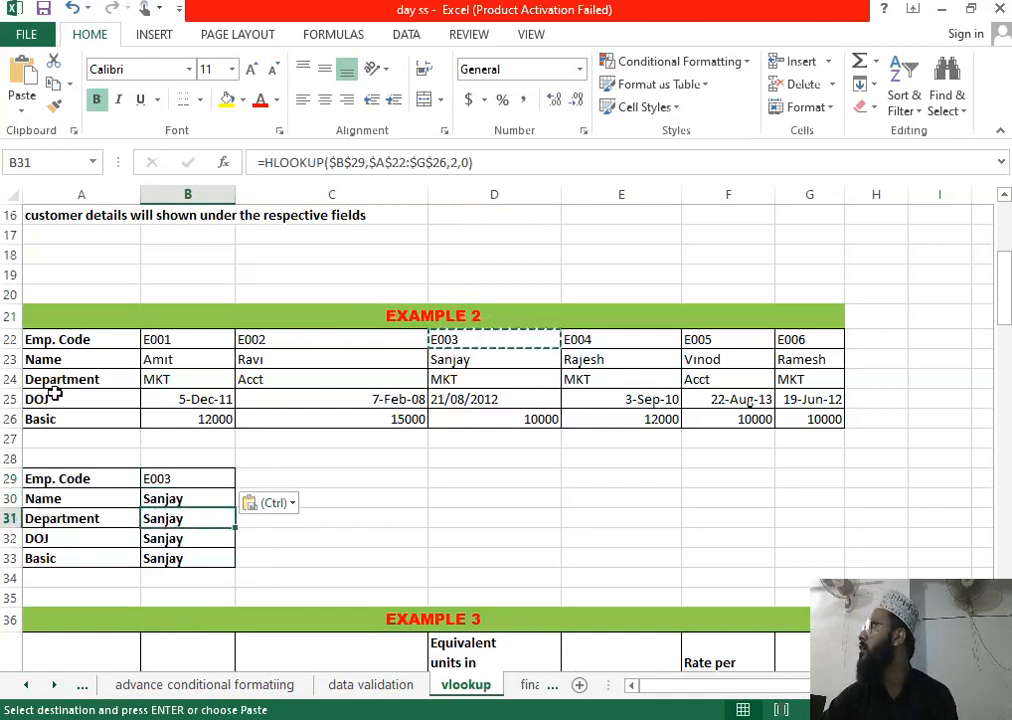
{"action": "double_click", "coordinate": [194, 517]}
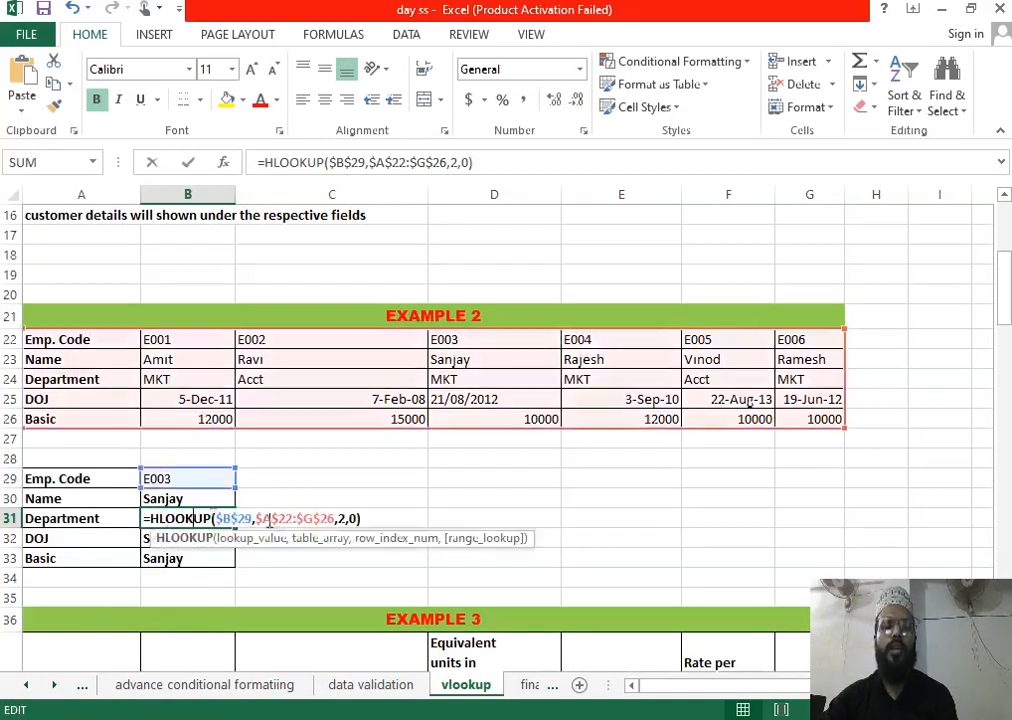
{"action": "left_click", "coordinate": [341, 519]}
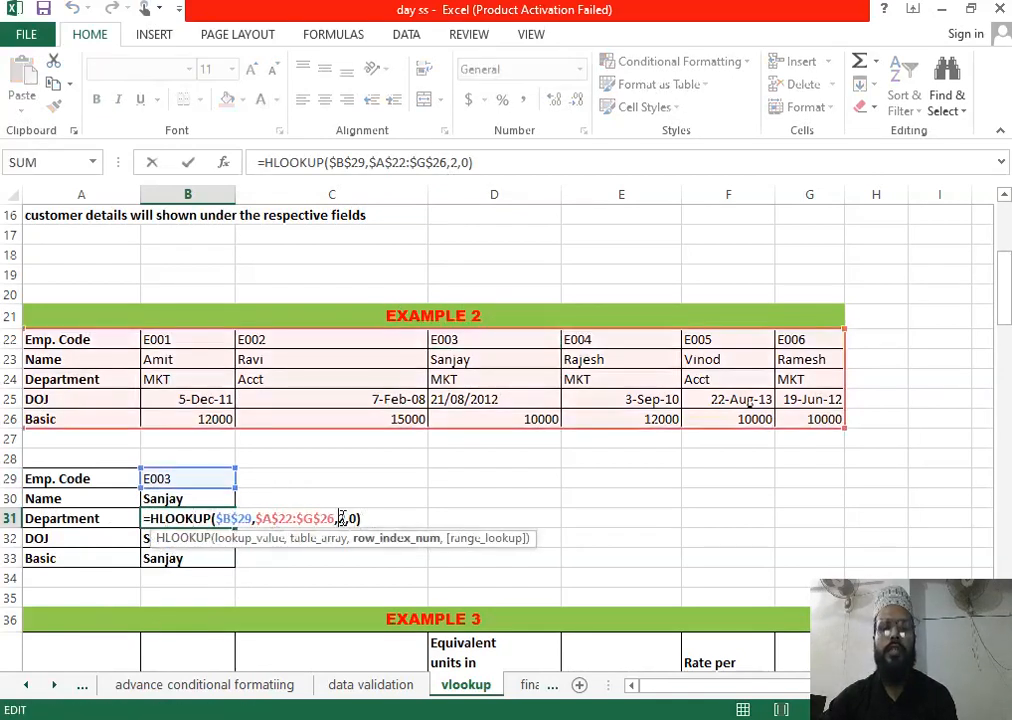
{"action": "key", "text": "BackSpace"}
{"action": "type", "text": "3"}
{"action": "key", "text": "Return"}
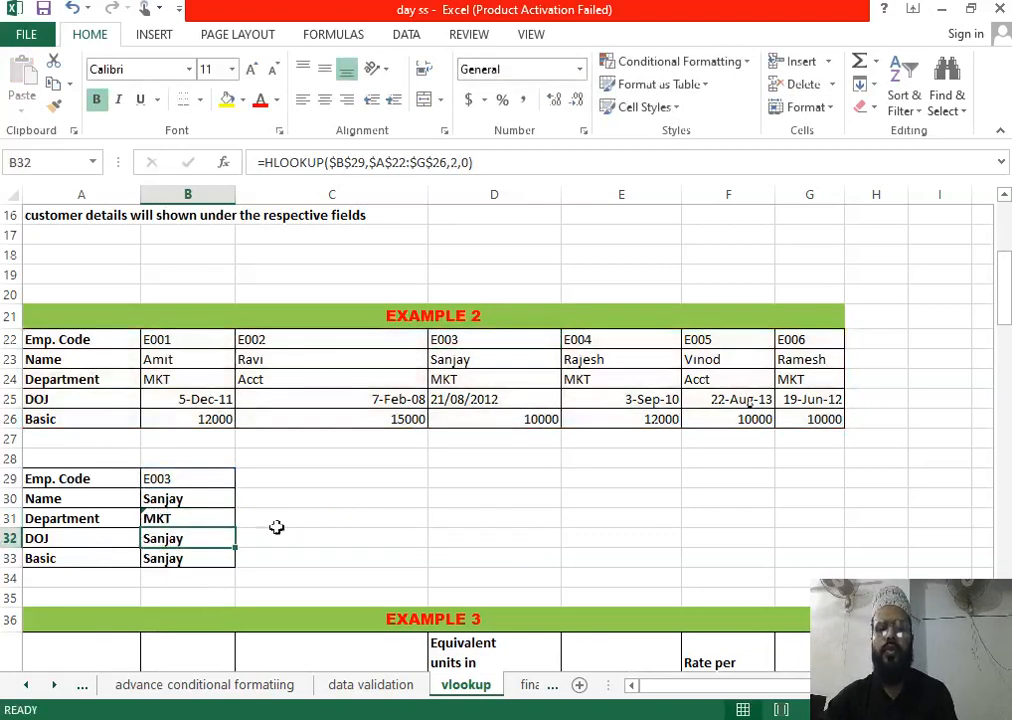
Step: Change B32's row index to 4 so DOJ shows 21/08/2012
{"action": "double_click", "coordinate": [201, 539]}
{"action": "left_click", "coordinate": [348, 540]}
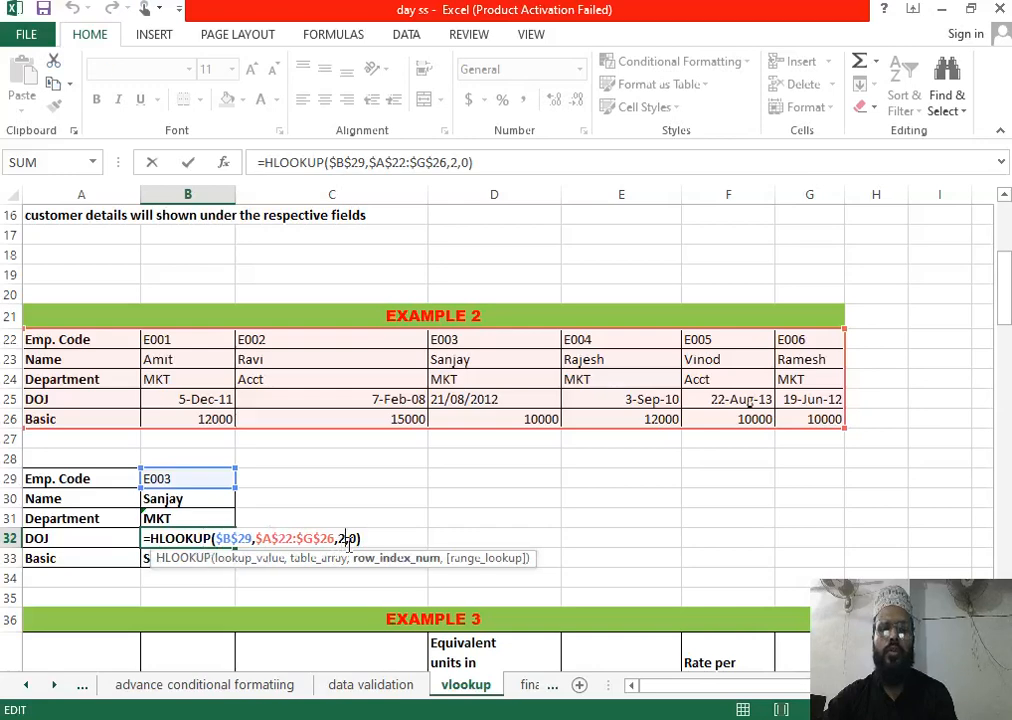
{"action": "key", "text": "BackSpace"}
{"action": "type", "text": "4"}
{"action": "key", "text": "Return"}
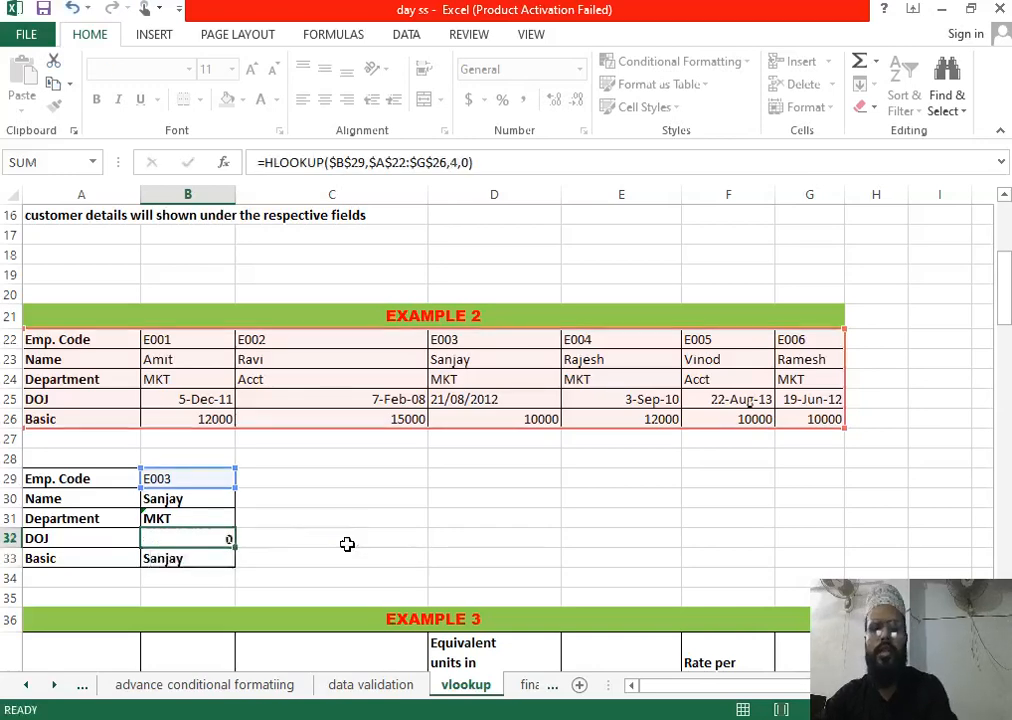
Step: Change B33's row index to 5 so Basic returns 10000
{"action": "double_click", "coordinate": [192, 558]}
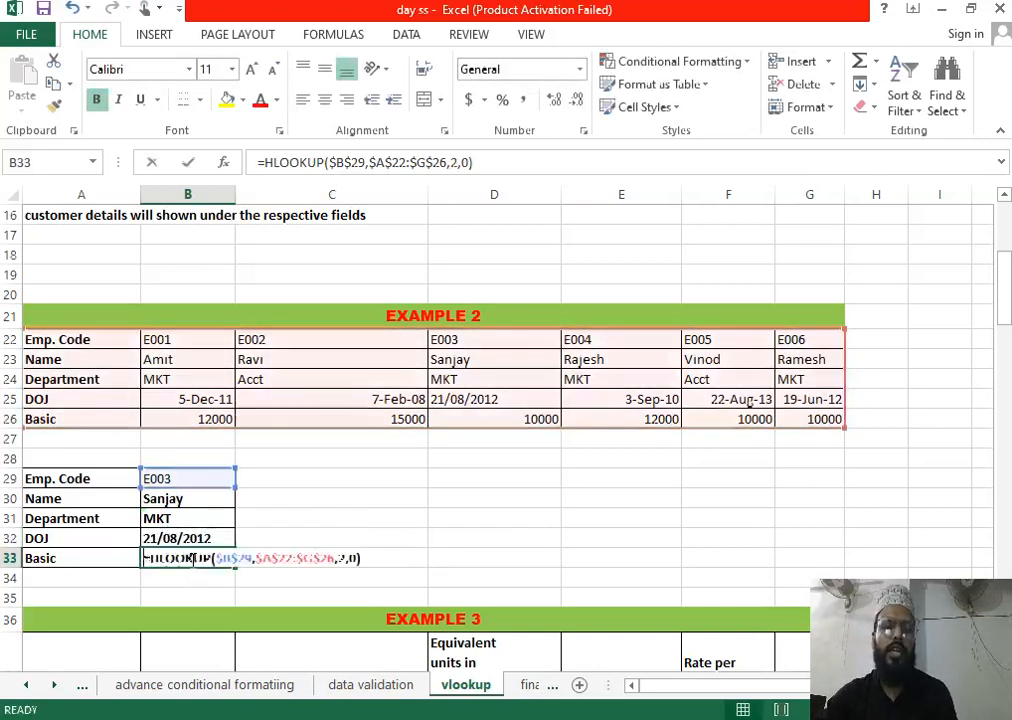
{"action": "left_click", "coordinate": [341, 559]}
{"action": "key", "text": "BackSpace"}
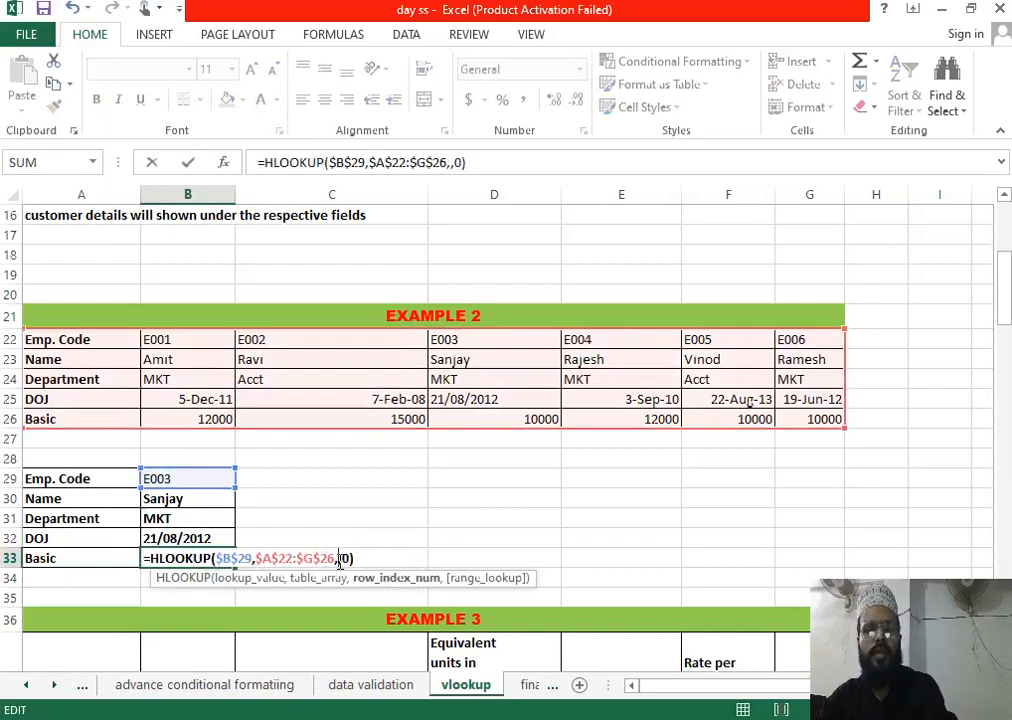
{"action": "type", "text": "5"}
{"action": "key", "text": "Return"}
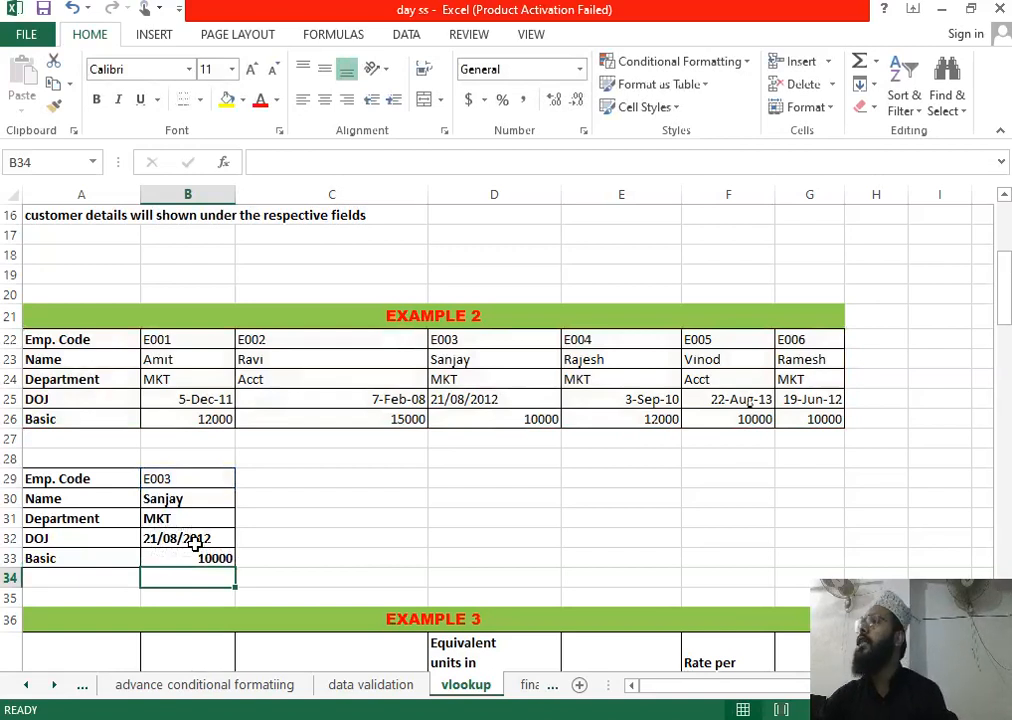
{"action": "left_click", "coordinate": [225, 537]}
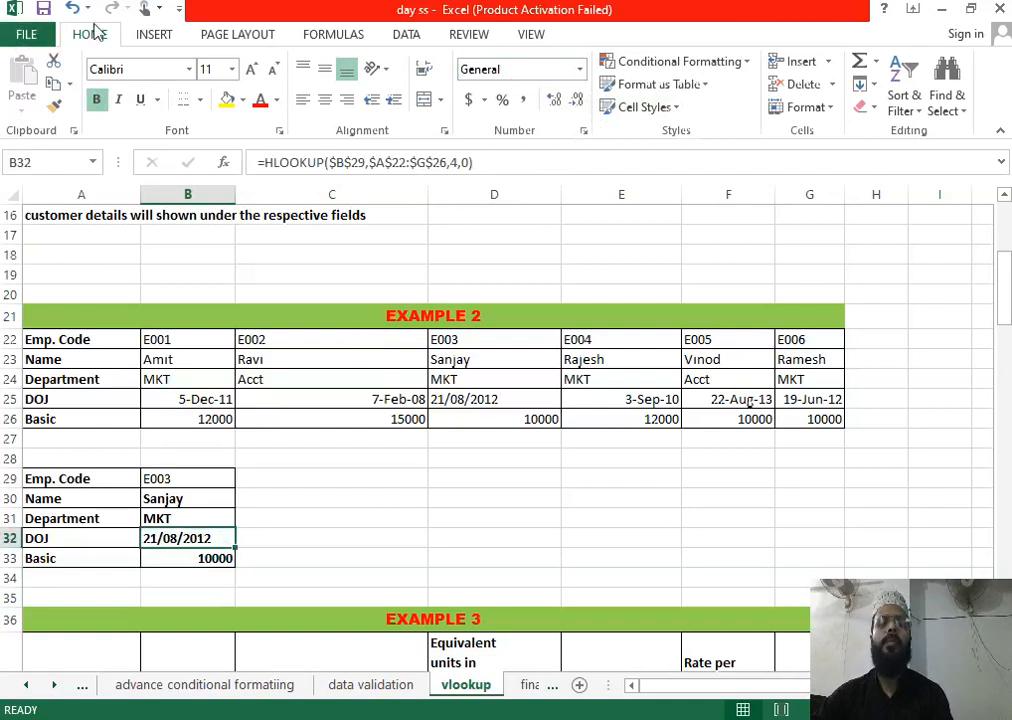
Step: Open and close the Number Format list on B32 unchanged, then scroll down to rows 31–49
{"action": "left_click", "coordinate": [580, 72]}
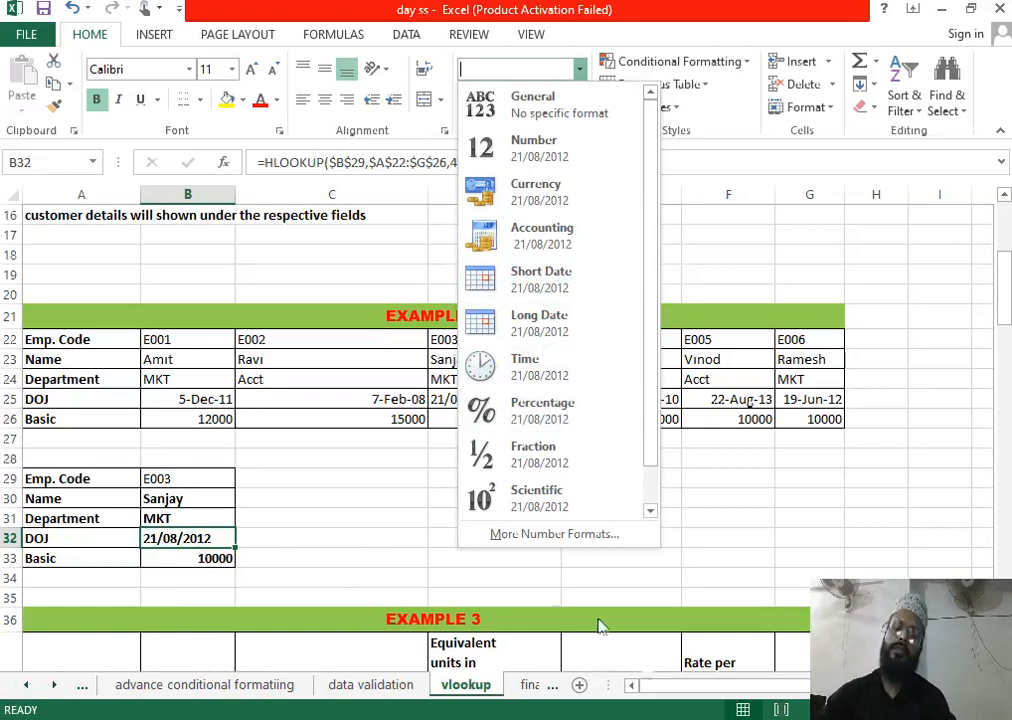
{"action": "left_click", "coordinate": [793, 517]}
{"action": "scroll", "coordinate": [619, 443], "scroll_direction": "down", "scroll_amount": 5}
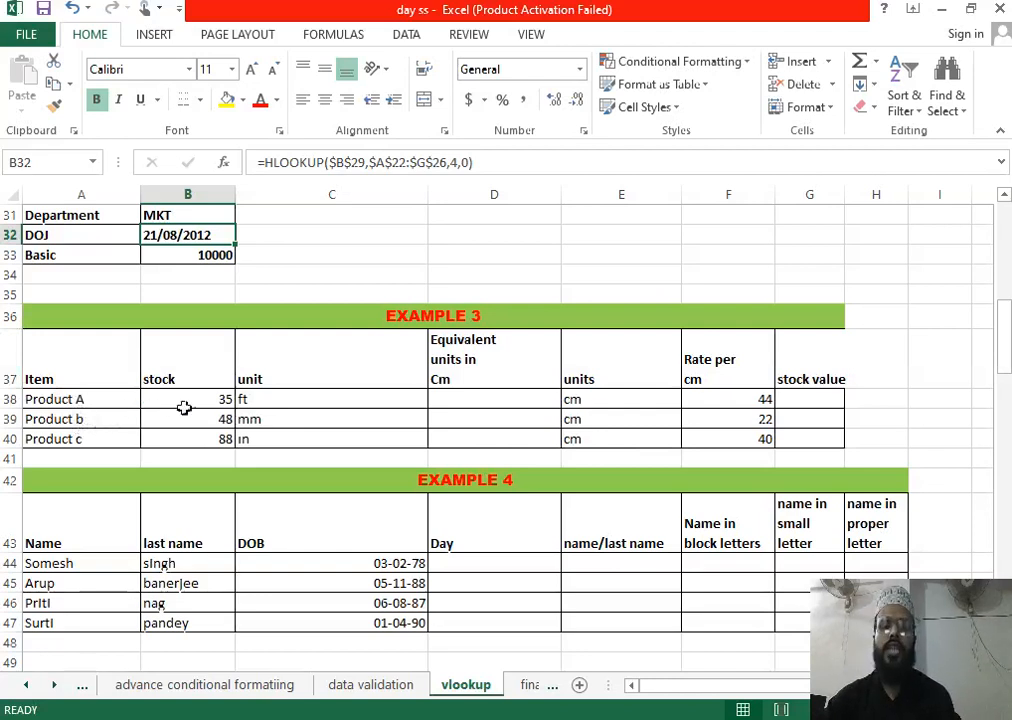
{"action": "left_click", "coordinate": [266, 400]}
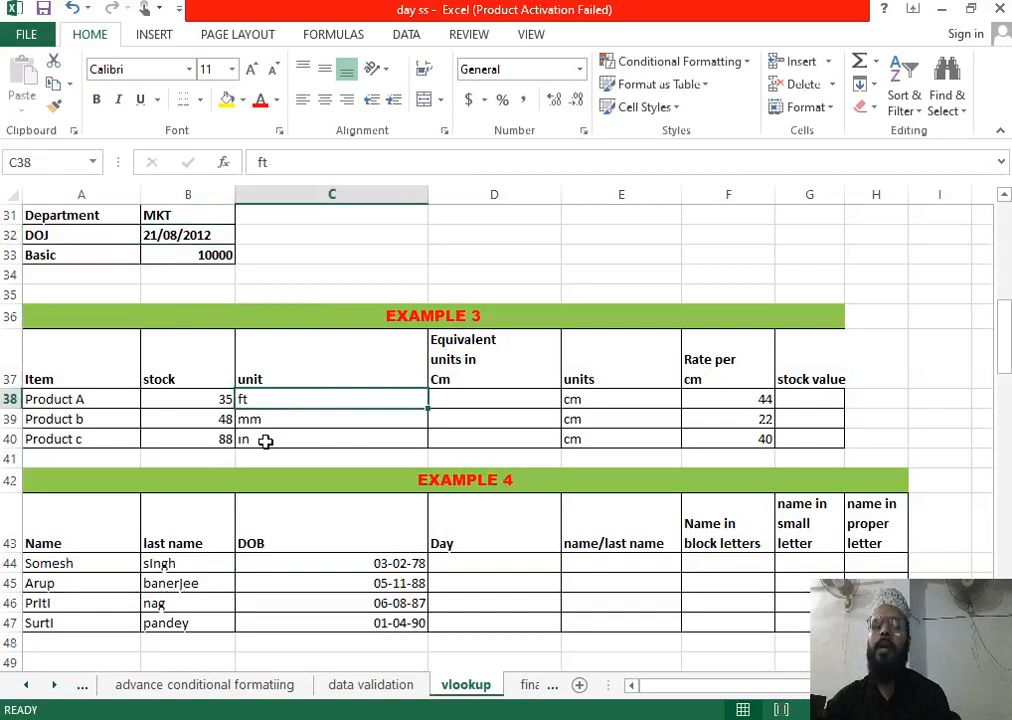
{"action": "left_click", "coordinate": [266, 441]}
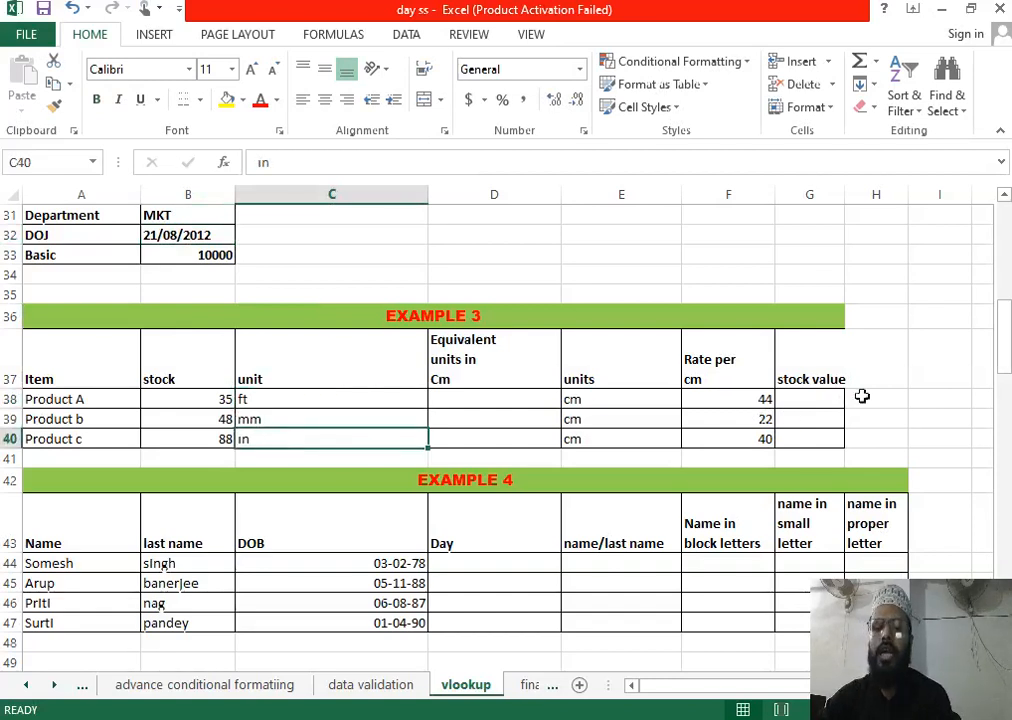
{"action": "left_click", "coordinate": [808, 398]}
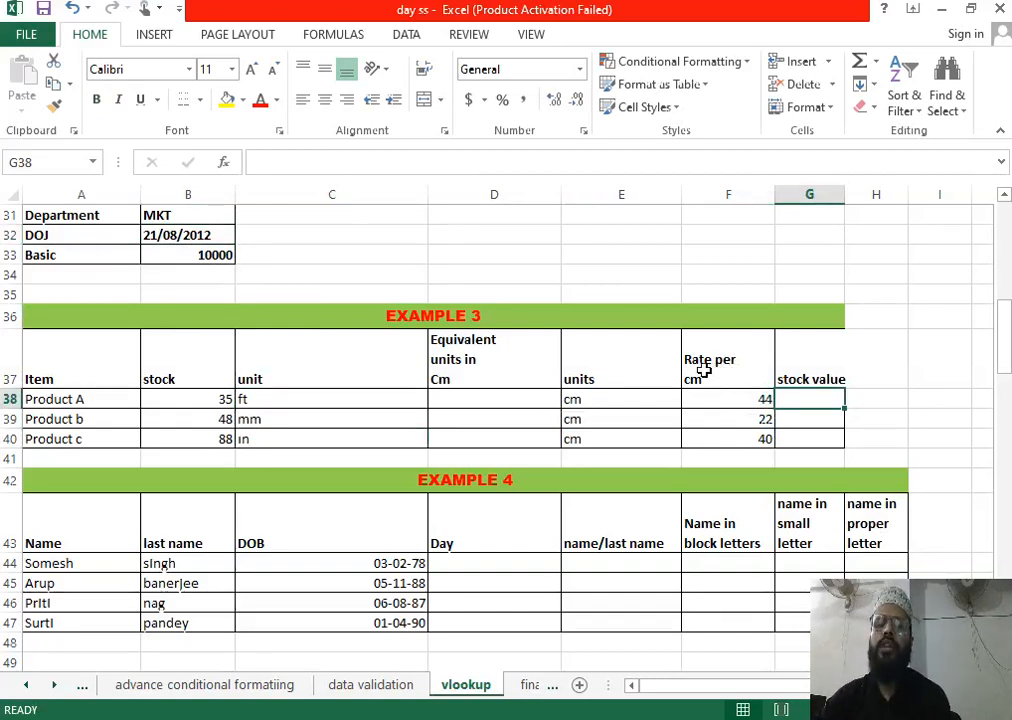
{"action": "left_click", "coordinate": [746, 401]}
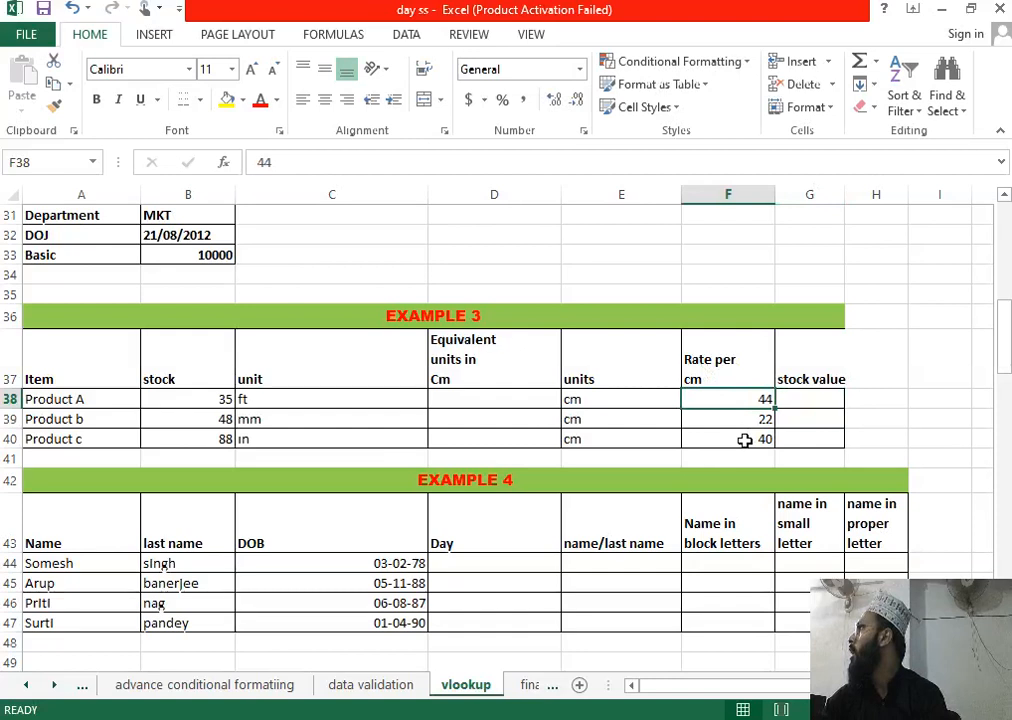
{"action": "left_click", "coordinate": [826, 399]}
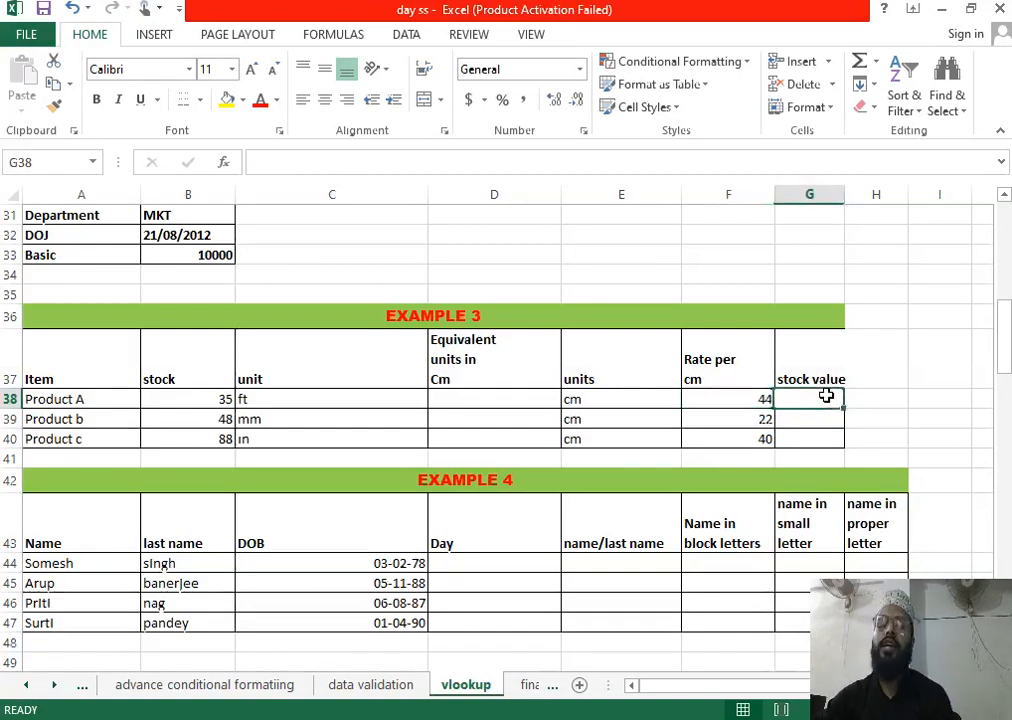
{"action": "left_click", "coordinate": [170, 405]}
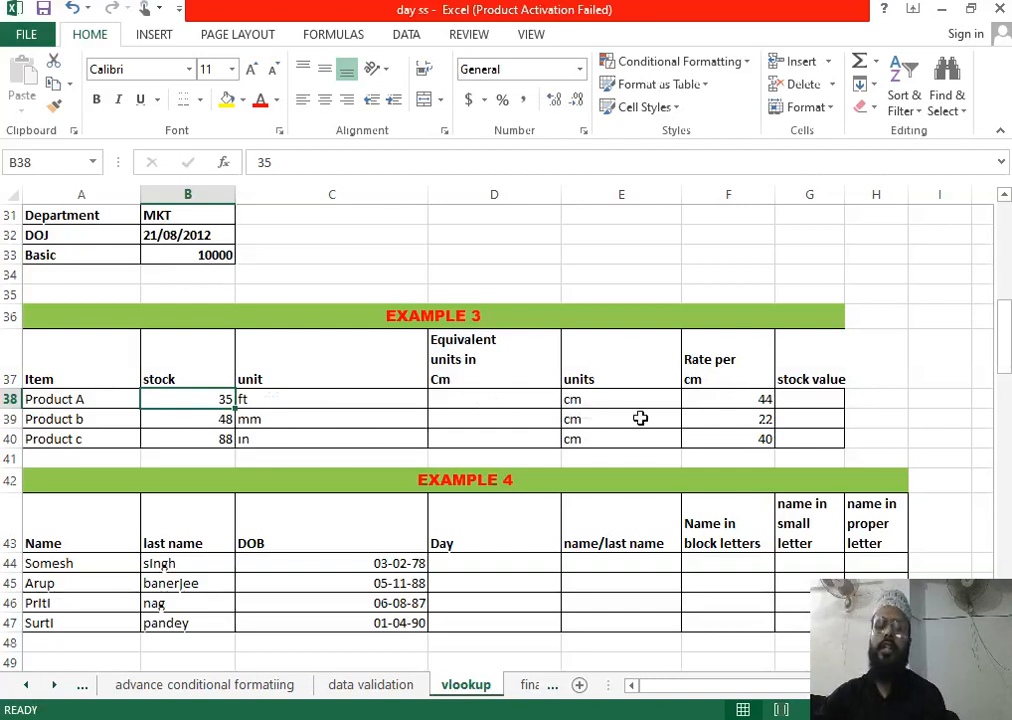
{"action": "left_click", "coordinate": [736, 404]}
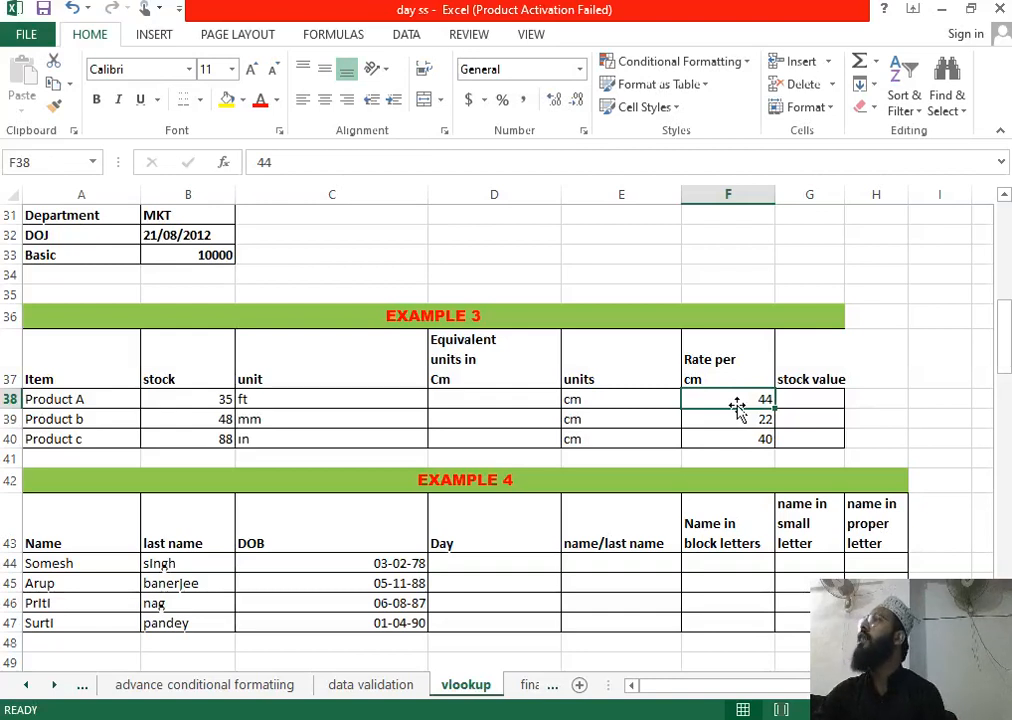
{"action": "left_click", "coordinate": [459, 399]}
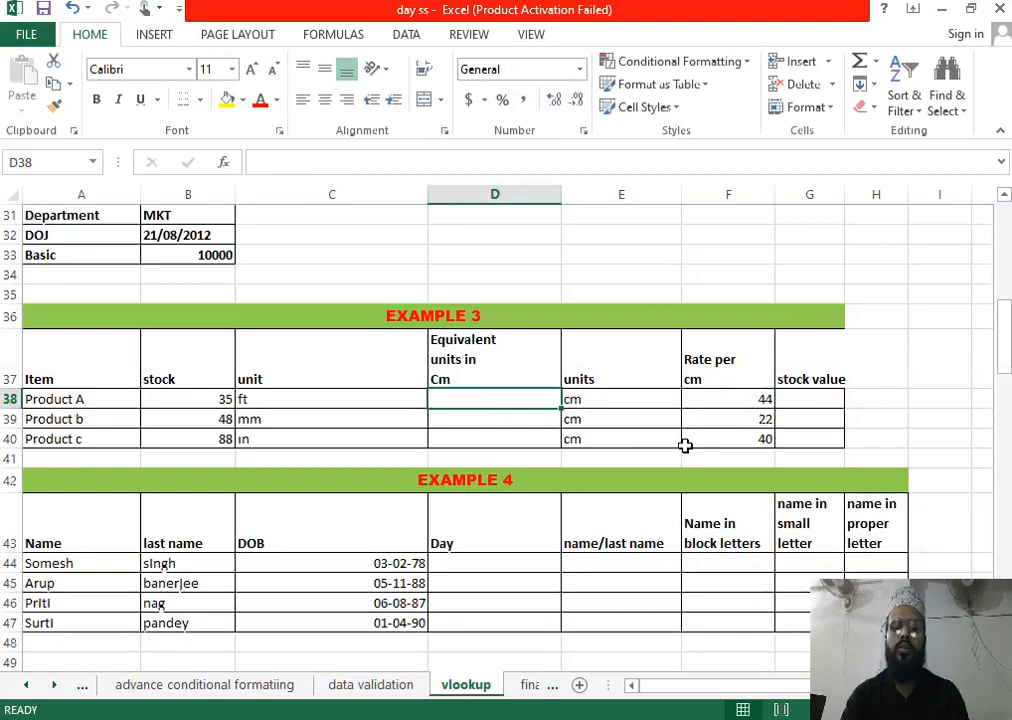
Step: Enter =CONVERT(B38,C38,E38) in D38 to convert Product A's stock into cm
{"action": "type", "text": "=con"}
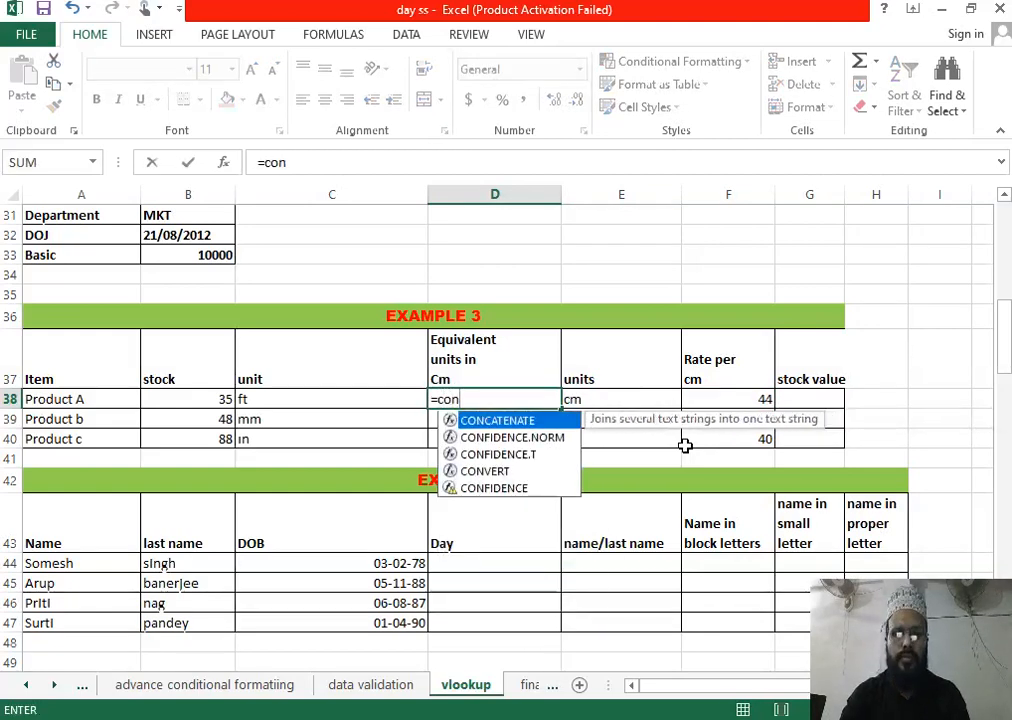
{"action": "type", "text": "v"}
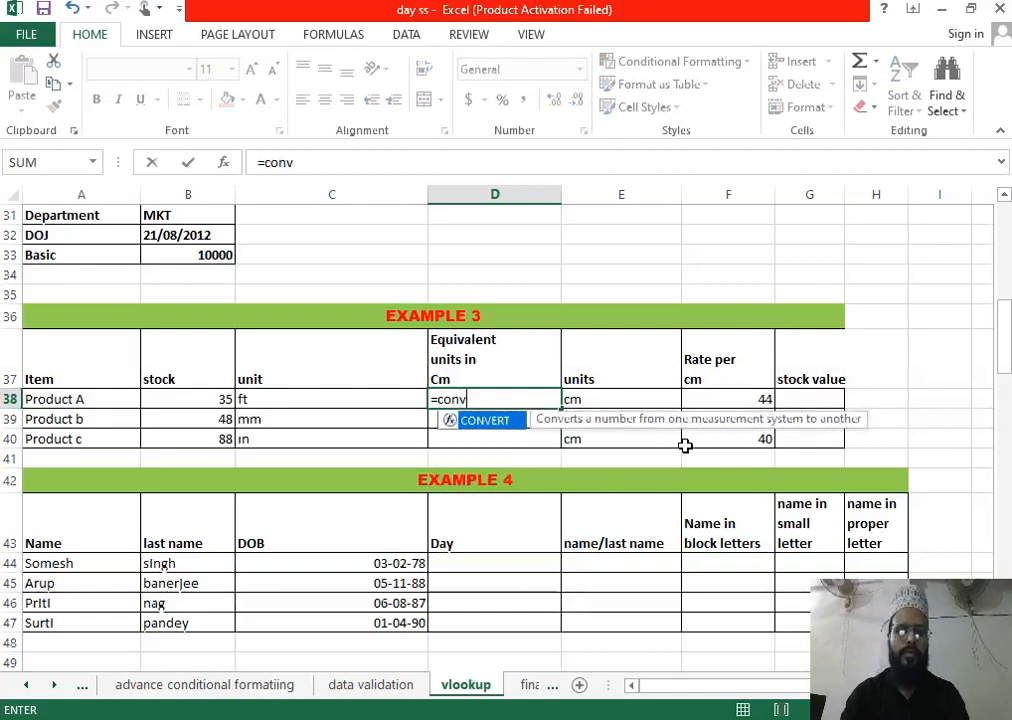
{"action": "key", "text": "Tab"}
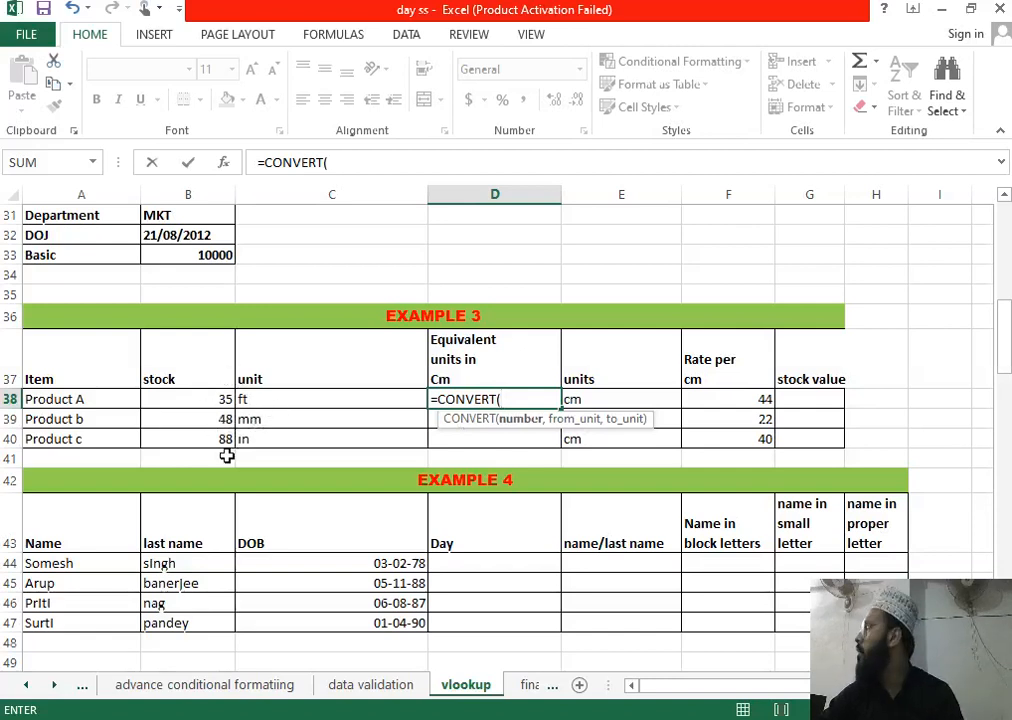
{"action": "left_click", "coordinate": [216, 398]}
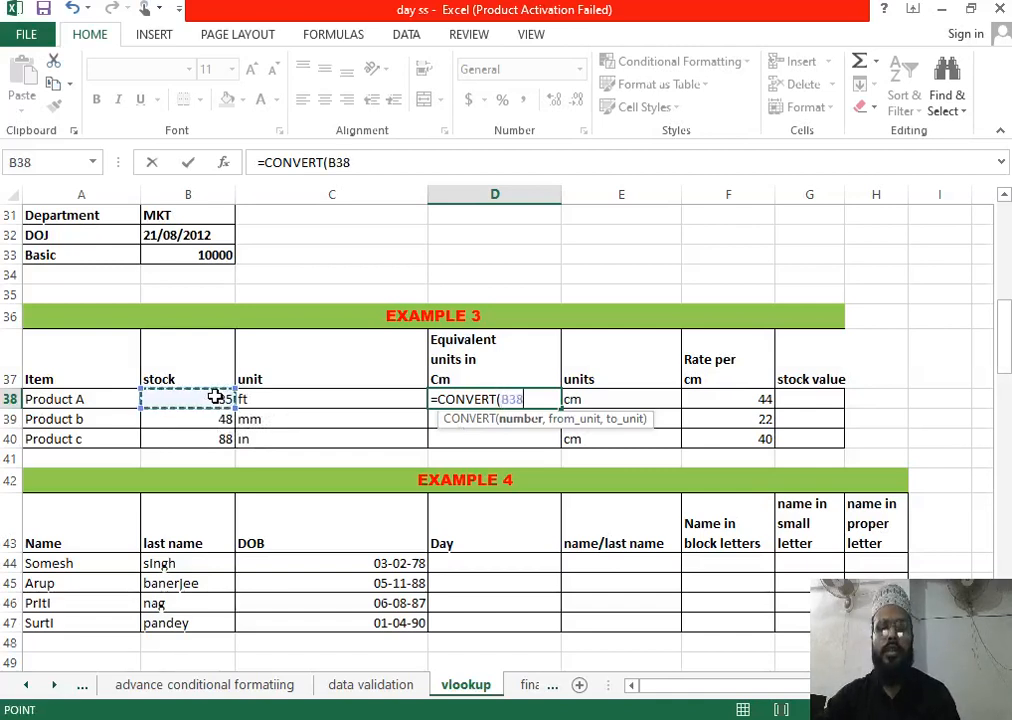
{"action": "type", "text": ","}
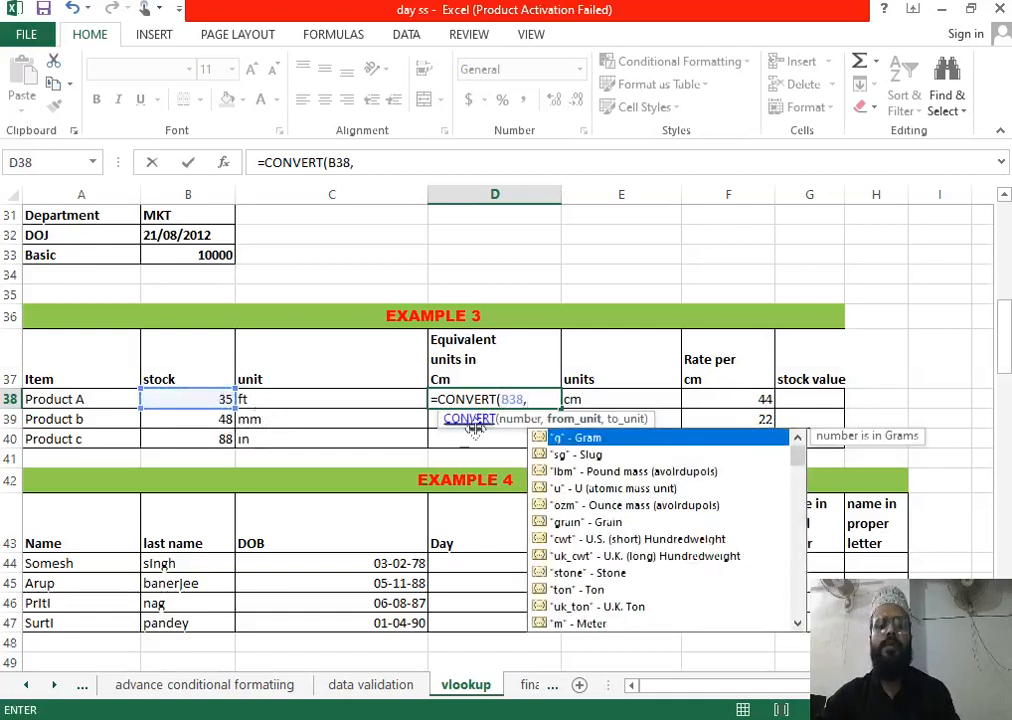
{"action": "left_click", "coordinate": [309, 399]}
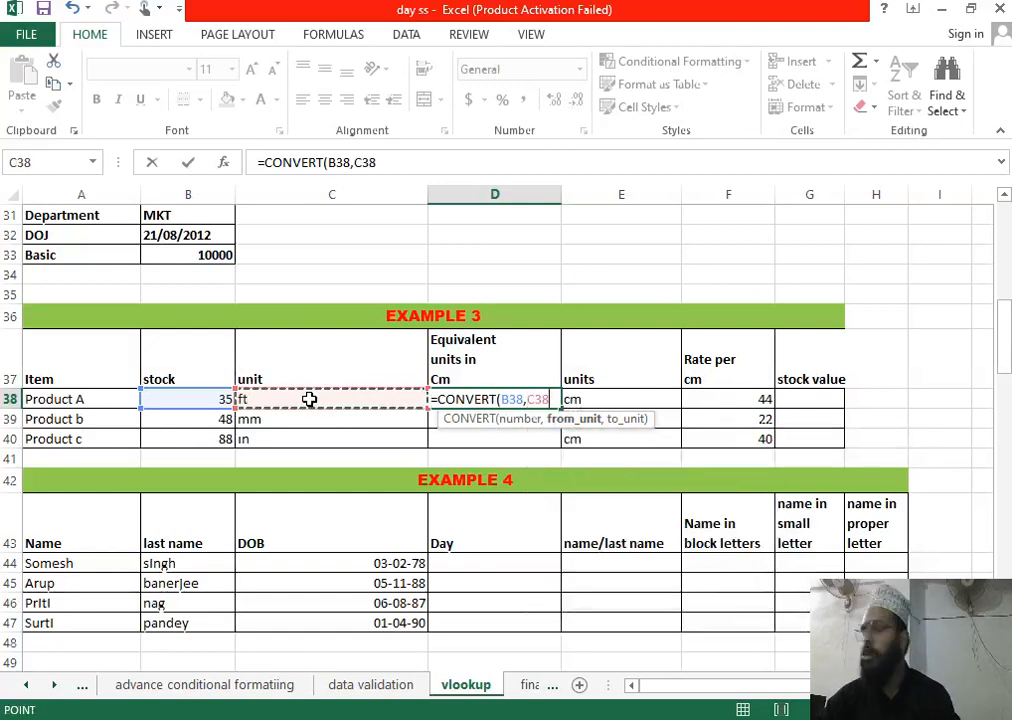
{"action": "type", "text": ","}
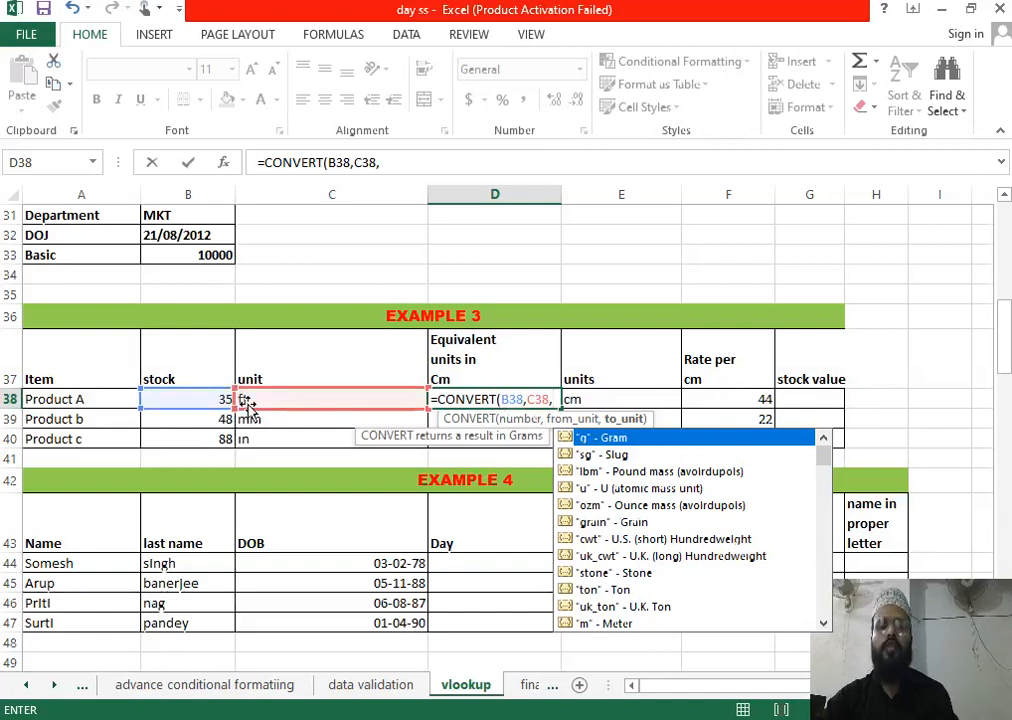
{"action": "left_click", "coordinate": [580, 399]}
{"action": "key", "text": "Return"}
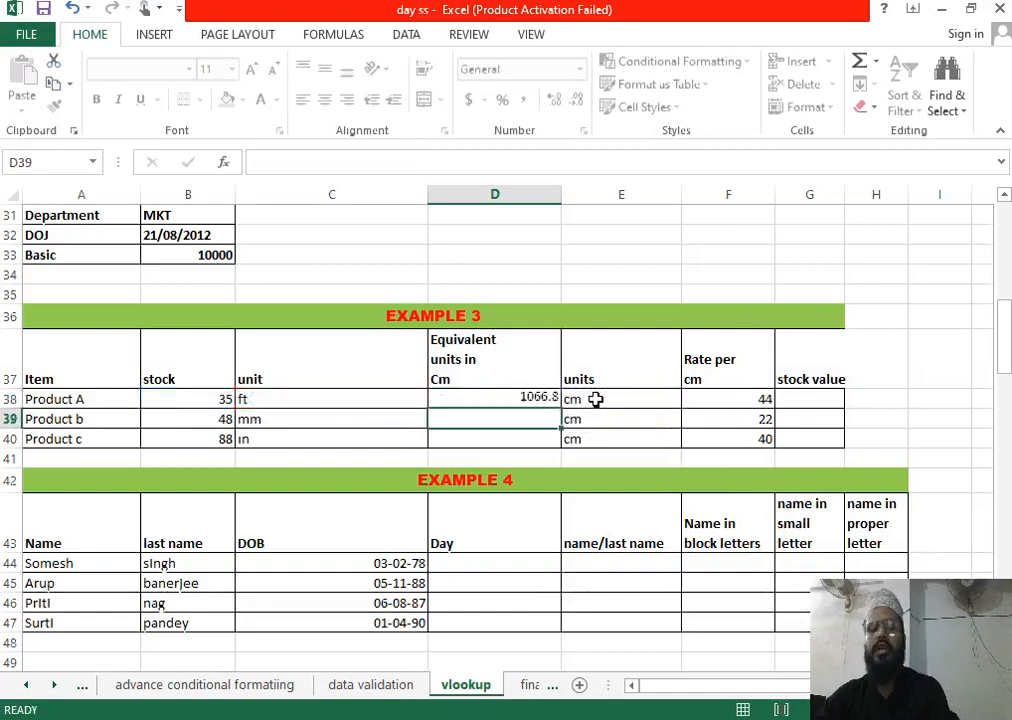
Step: Fill the conversion down to D40, giving 1066.8, 4.8 and 223.52
{"action": "left_click", "coordinate": [457, 395]}
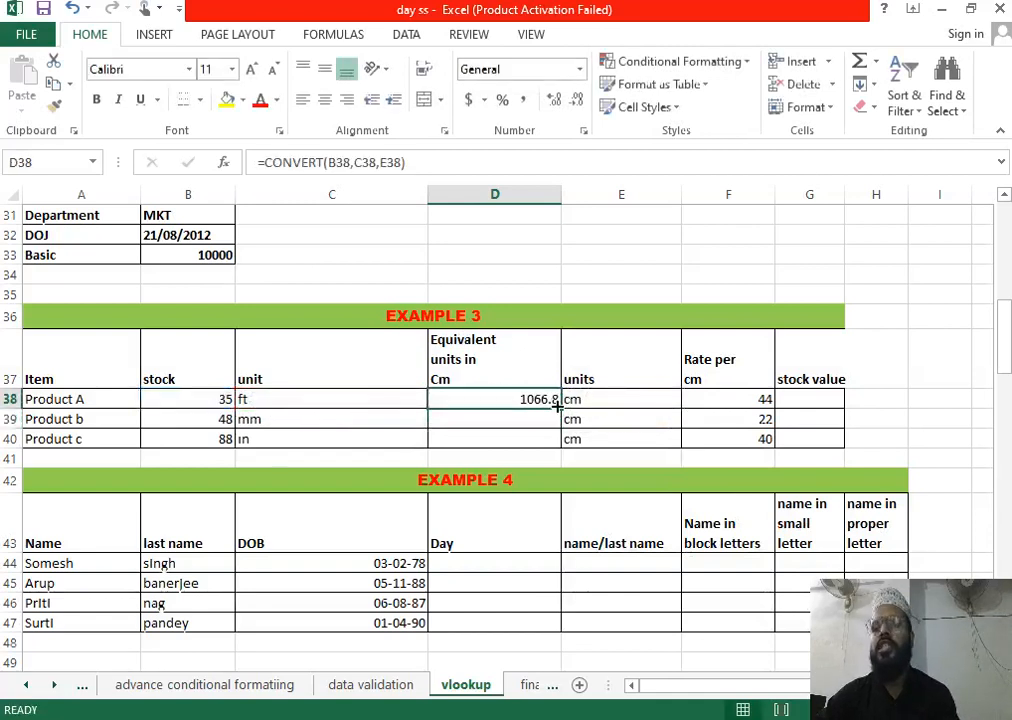
{"action": "left_click_drag", "start_coordinate": [557, 404], "coordinate": [557, 451]}
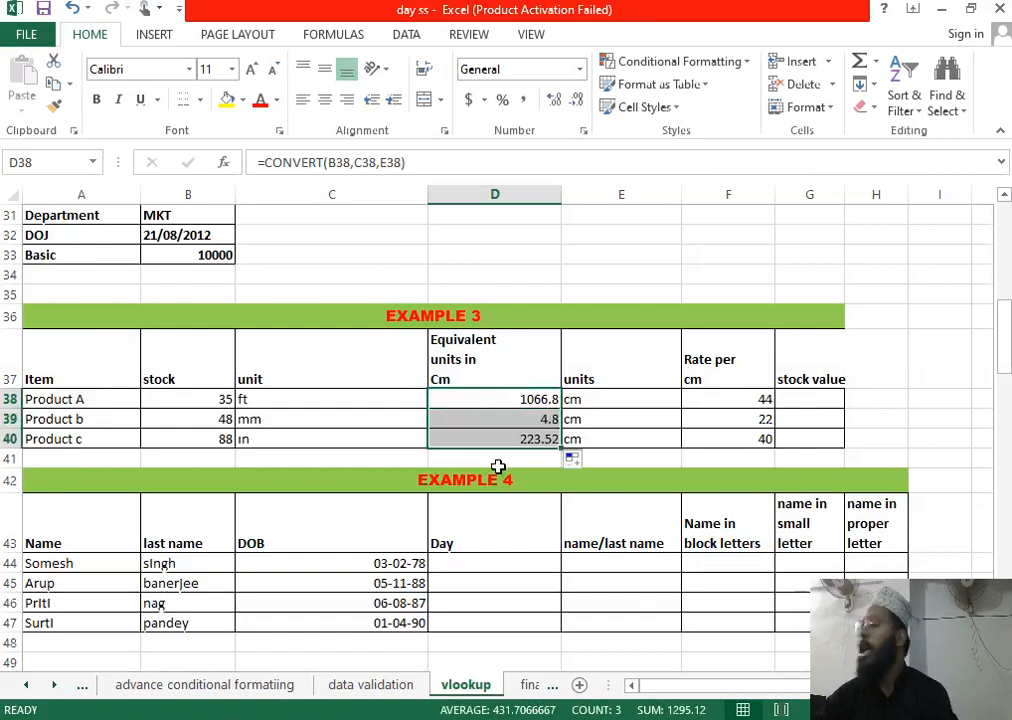
{"action": "left_click", "coordinate": [820, 400]}
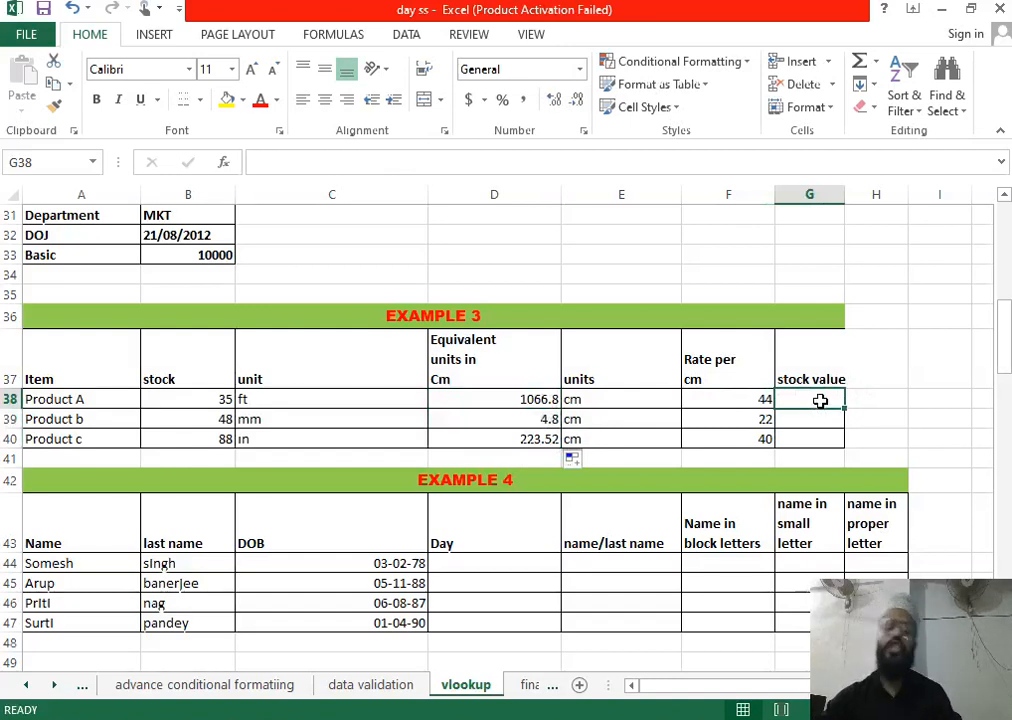
Step: Enter =D38*F38 in G38 and fill it to G40, giving 46939.2, 105.6 and 8940.8
{"action": "type", "text": "="}
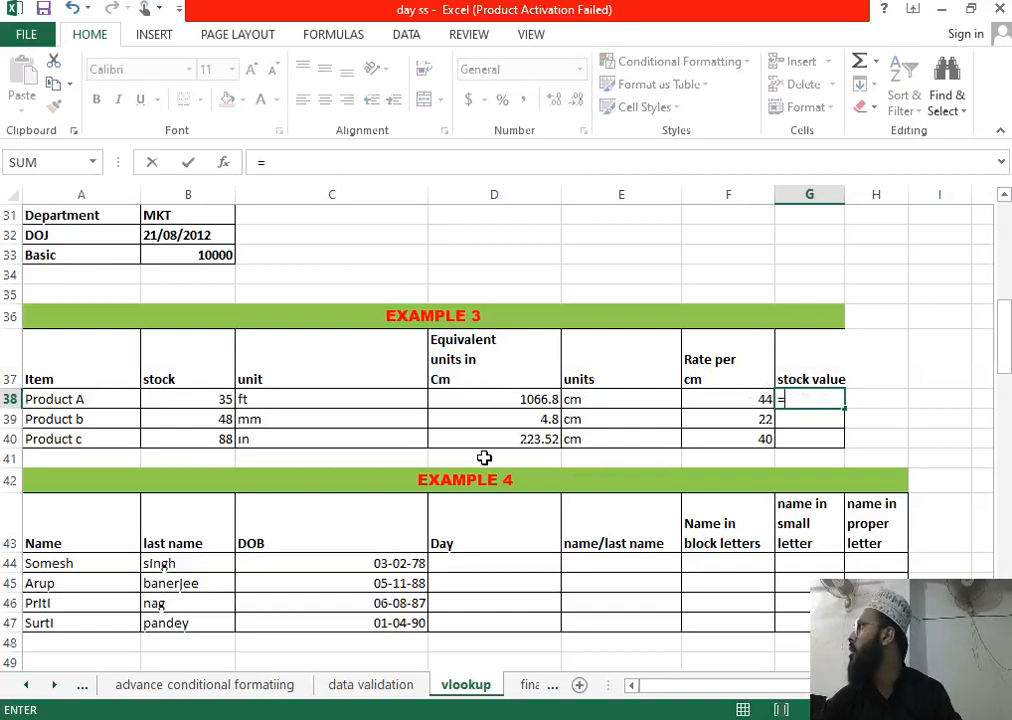
{"action": "left_click", "coordinate": [517, 397]}
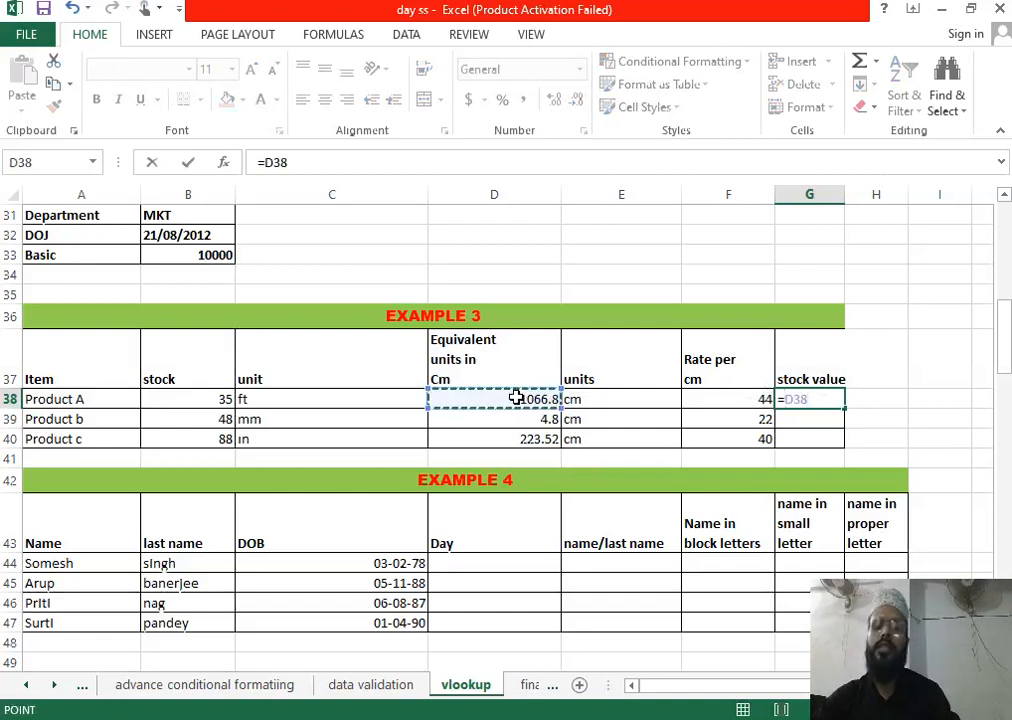
{"action": "type", "text": "*"}
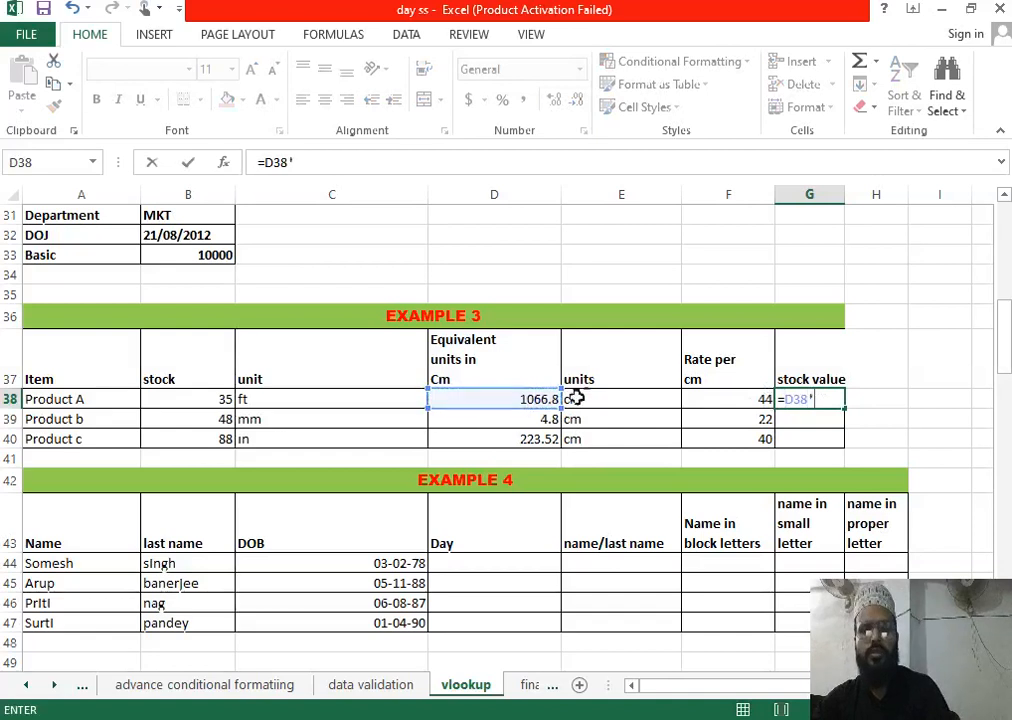
{"action": "left_click", "coordinate": [748, 397]}
{"action": "key", "text": "Return"}
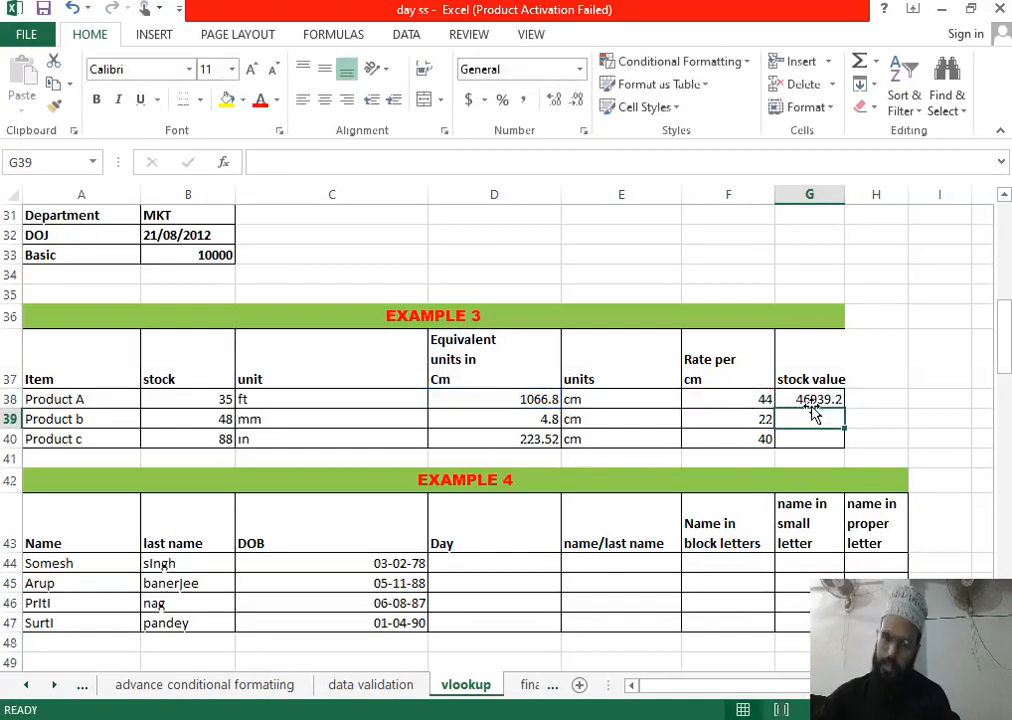
{"action": "left_click", "coordinate": [822, 401]}
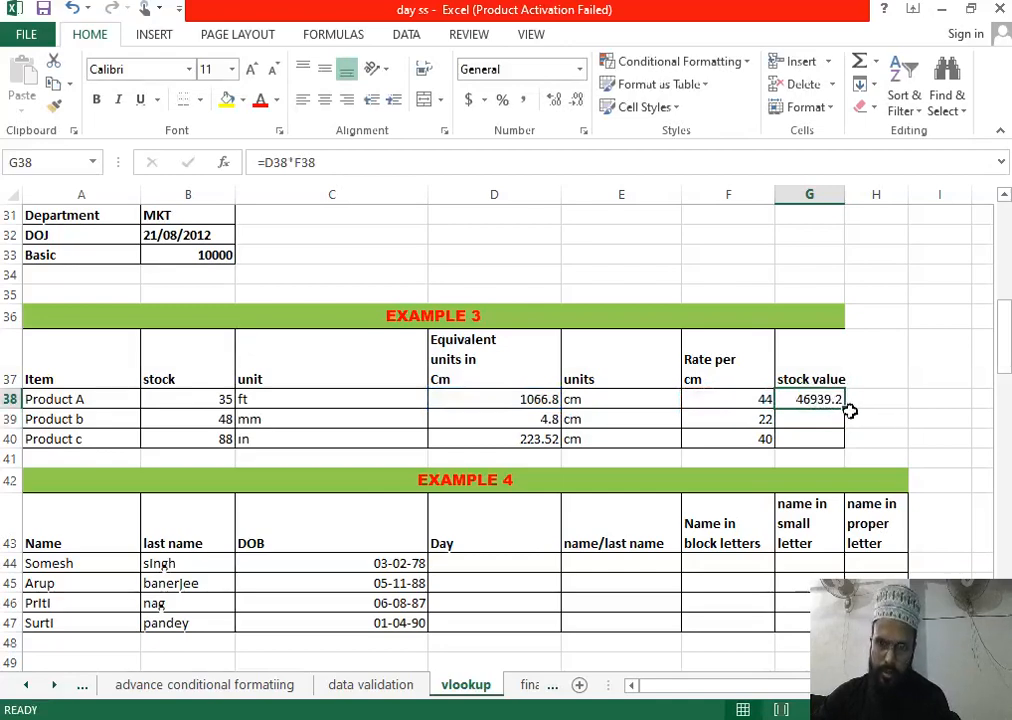
{"action": "left_click_drag", "start_coordinate": [848, 410], "coordinate": [847, 452]}
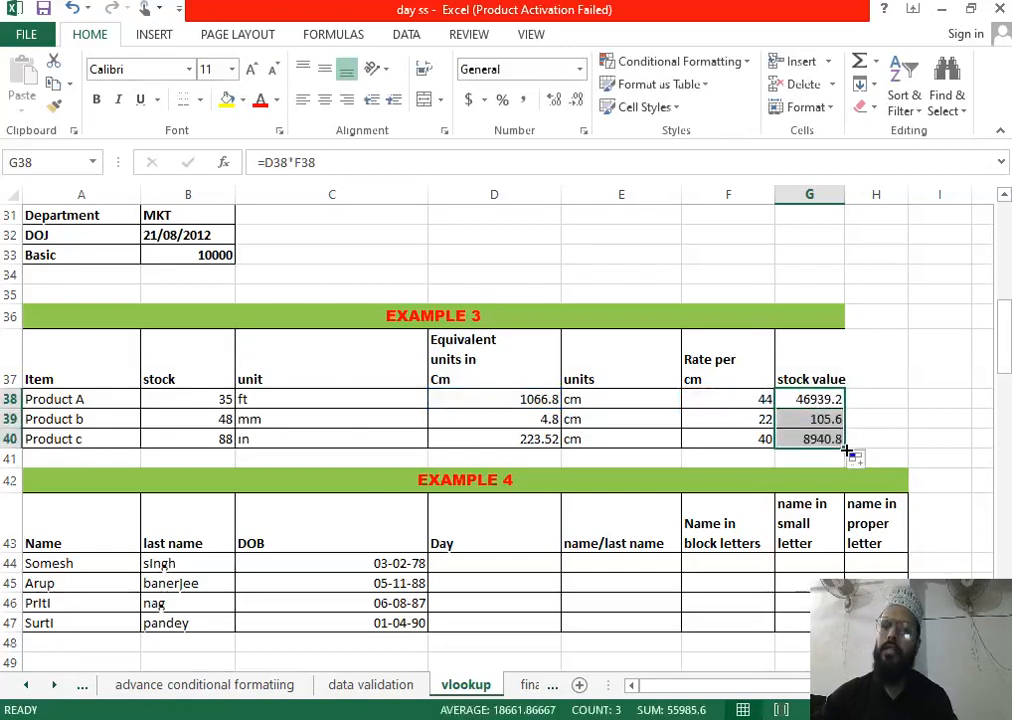
Step: Scroll down to the Example 4 table and select D44 for the first person's Day
{"action": "scroll", "coordinate": [760, 448], "scroll_direction": "down", "scroll_amount": 2}
{"action": "scroll", "coordinate": [520, 380], "scroll_direction": "down", "scroll_amount": 1}
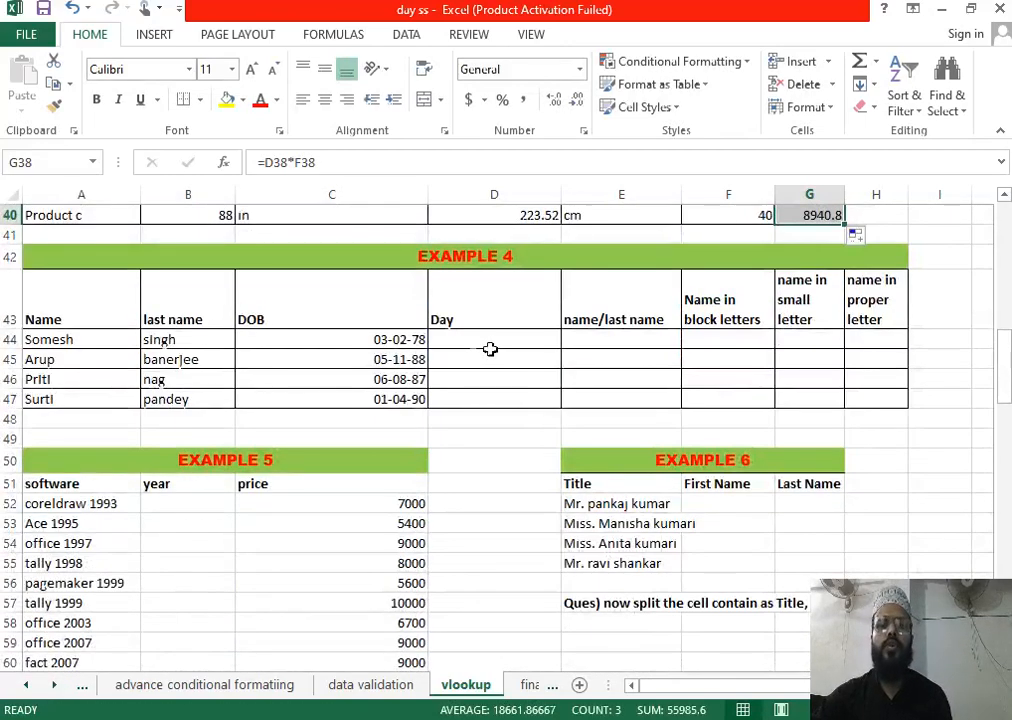
{"action": "left_click", "coordinate": [449, 338]}
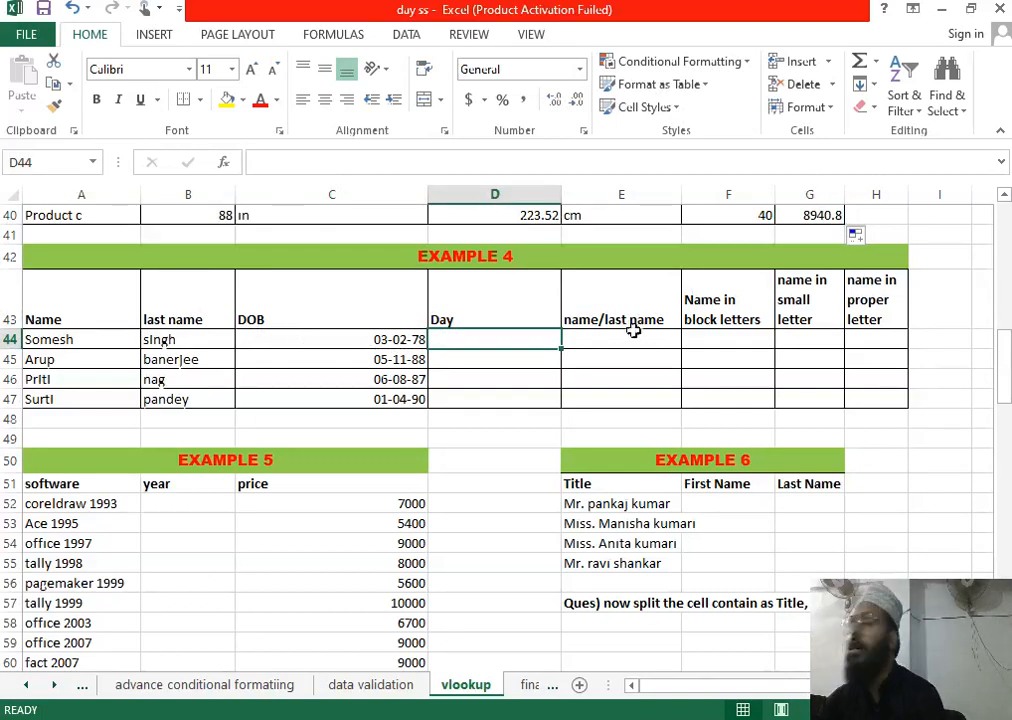
Step: Enter =TEXT(C44,"dddd") in D44 and fill to D47: Friday, Saturday, Thursday, Sunday
{"action": "type", "text": "=text"}
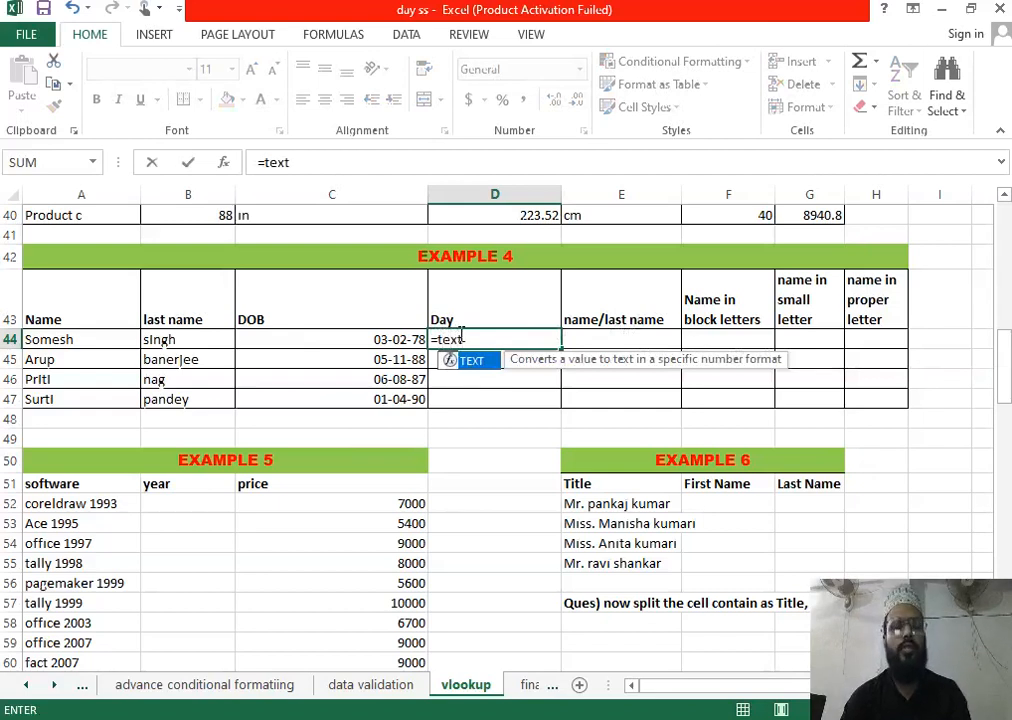
{"action": "key", "text": "Tab"}
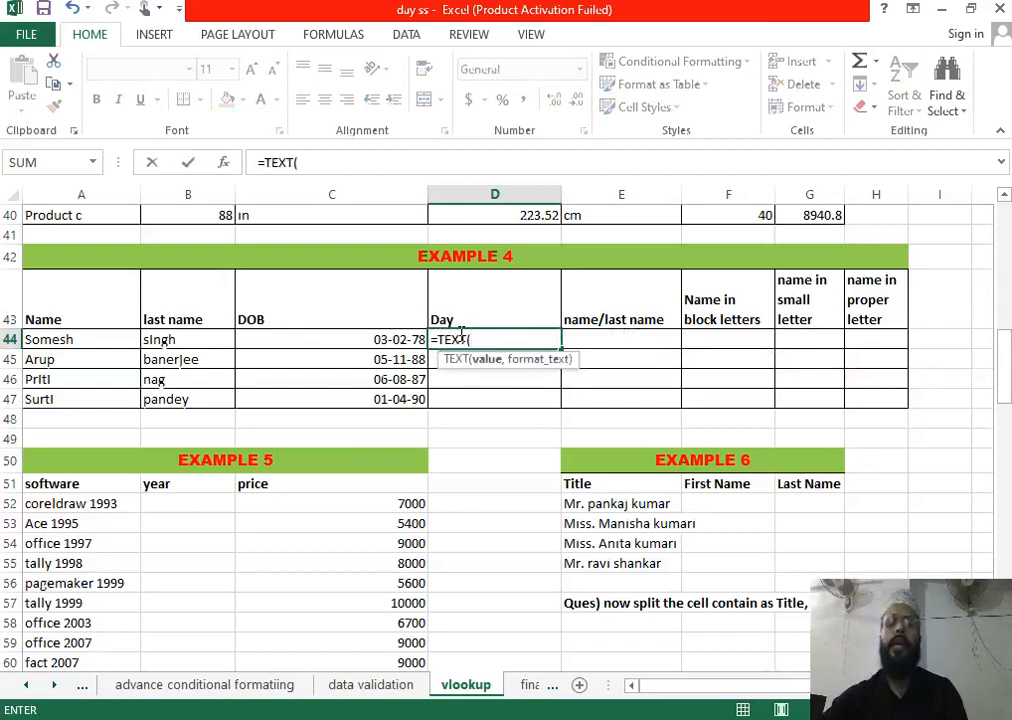
{"action": "left_click", "coordinate": [392, 345]}
{"action": "type", "text": ","}
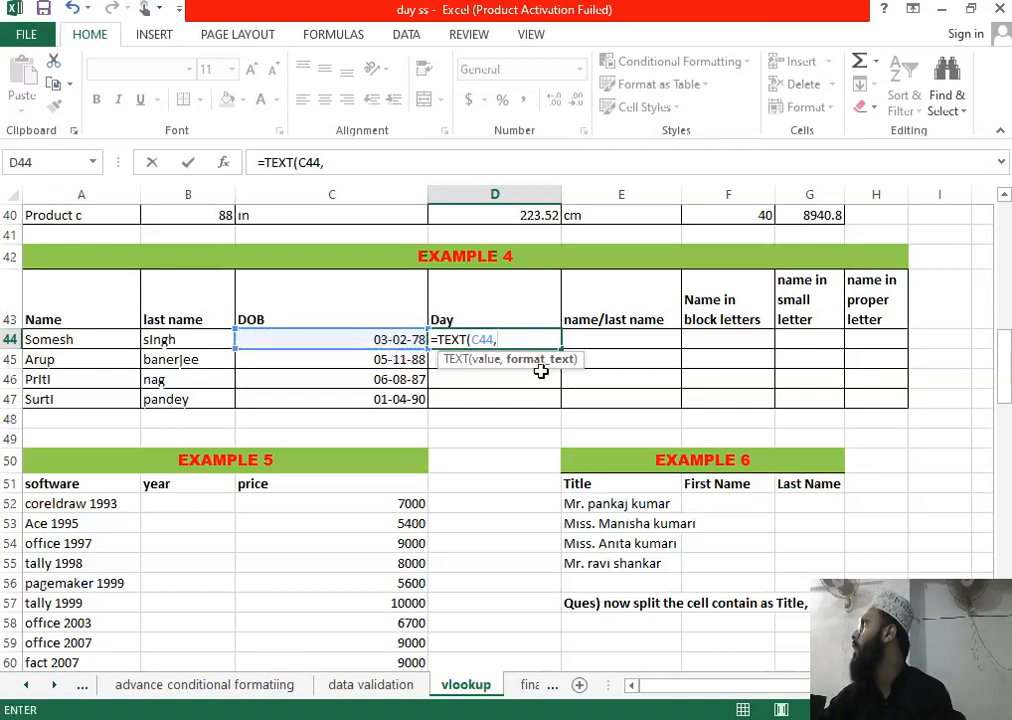
{"action": "type", "text": "\"dddd"}
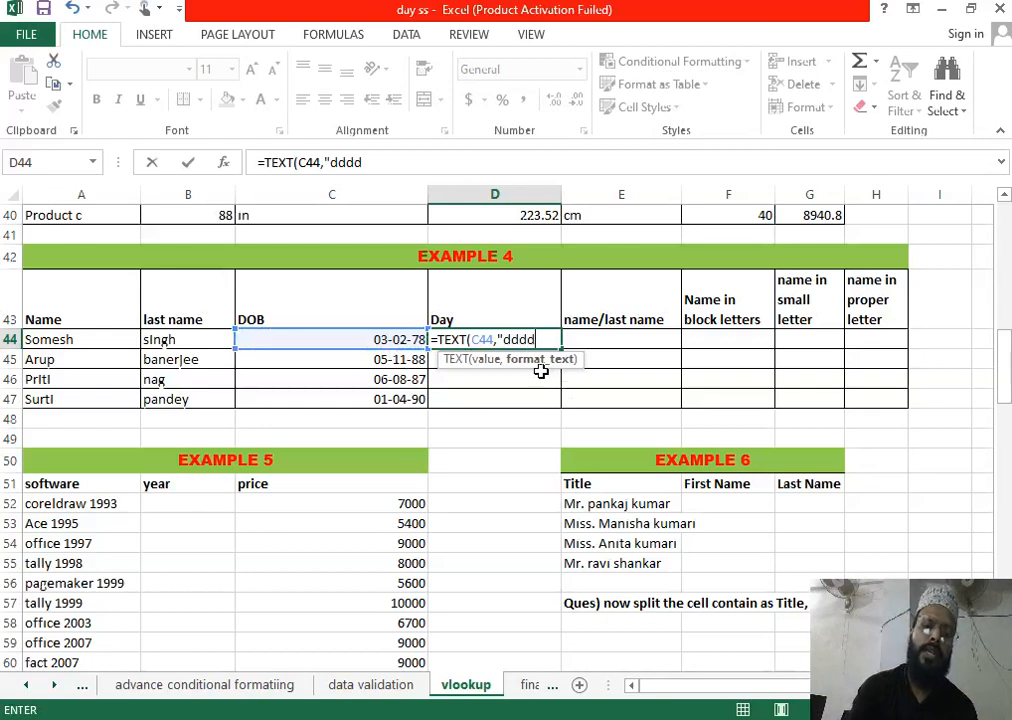
{"action": "type", "text": "\""}
{"action": "key", "text": "Return"}
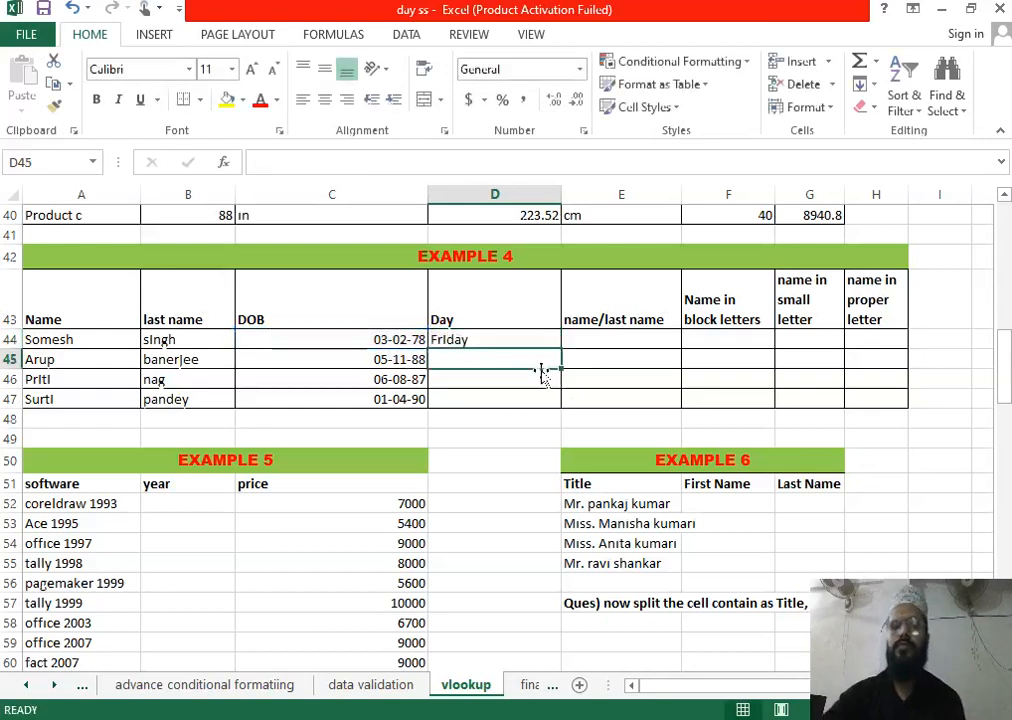
{"action": "left_click", "coordinate": [543, 339]}
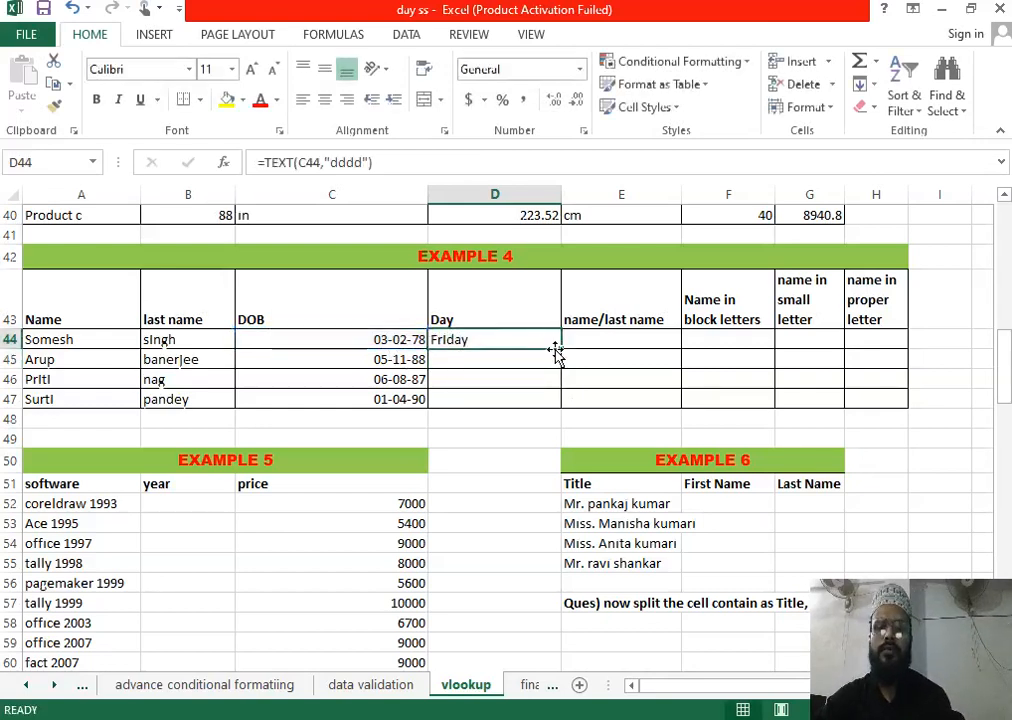
{"action": "left_click_drag", "start_coordinate": [563, 350], "coordinate": [565, 408]}
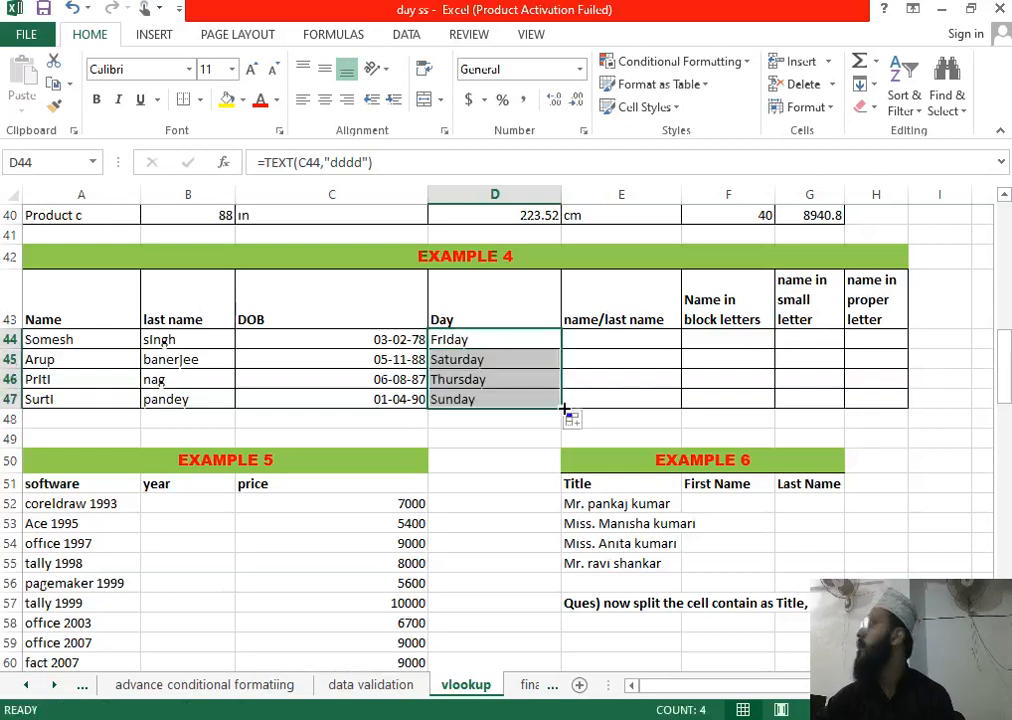
{"action": "left_click", "coordinate": [65, 319]}
{"action": "left_click", "coordinate": [188, 321]}
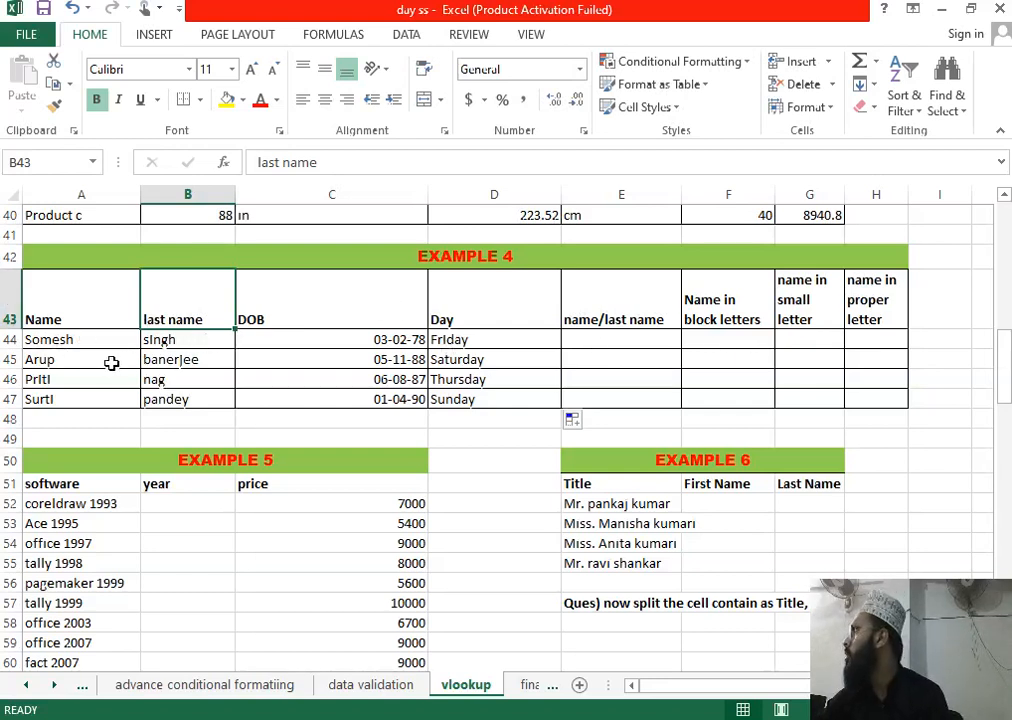
{"action": "left_click", "coordinate": [643, 341]}
{"action": "type", "text": "=conc"}
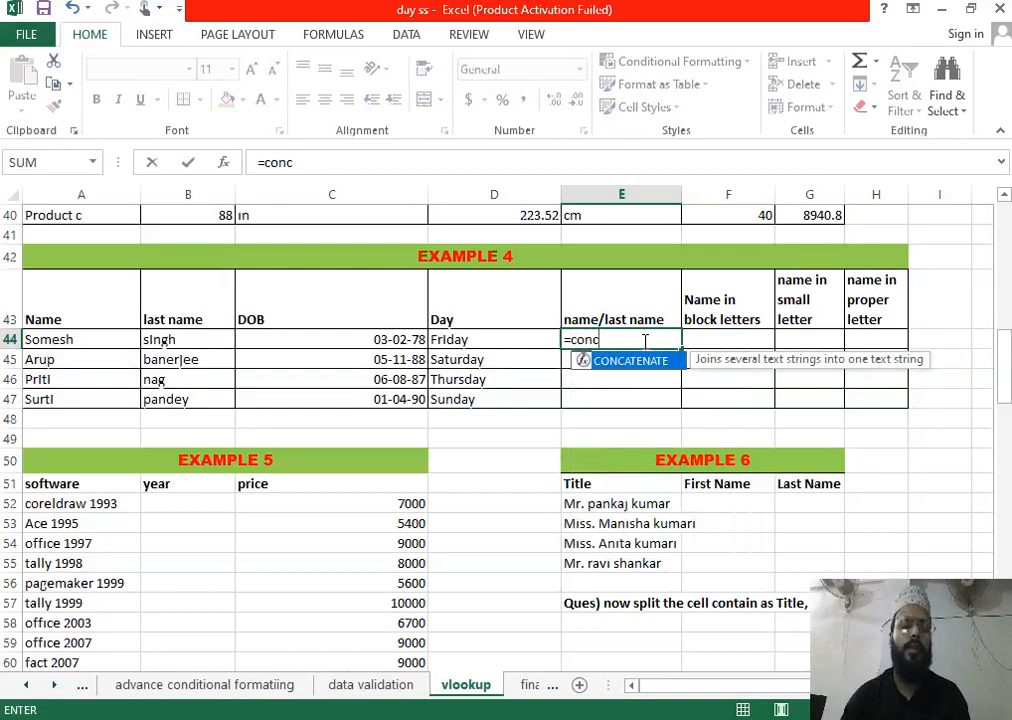
Step: Enter =CONCATENATE(A44," ",B44) in E44 and fill it down to E47
{"action": "key", "text": "Tab"}
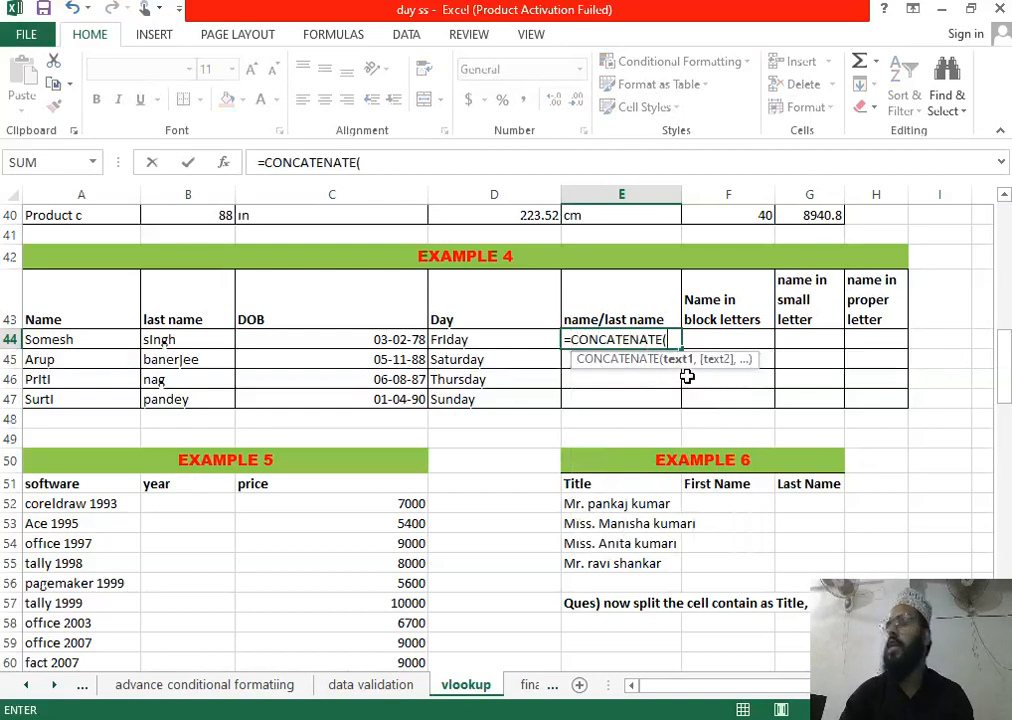
{"action": "left_click", "coordinate": [93, 340]}
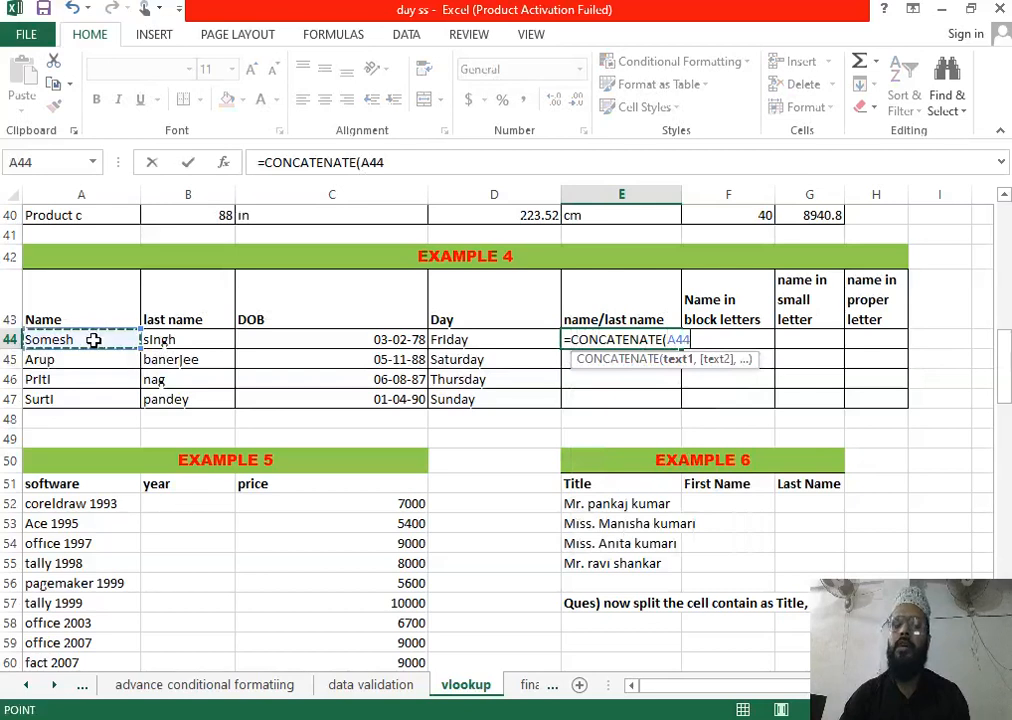
{"action": "type", "text": ","}
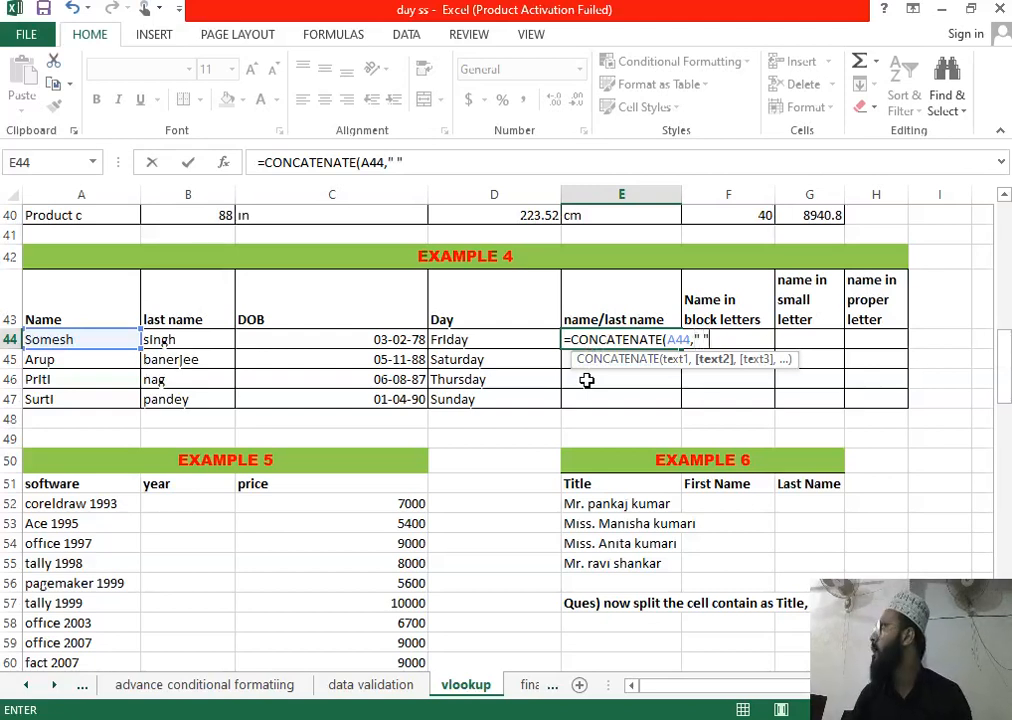
{"action": "type", "text": ","}
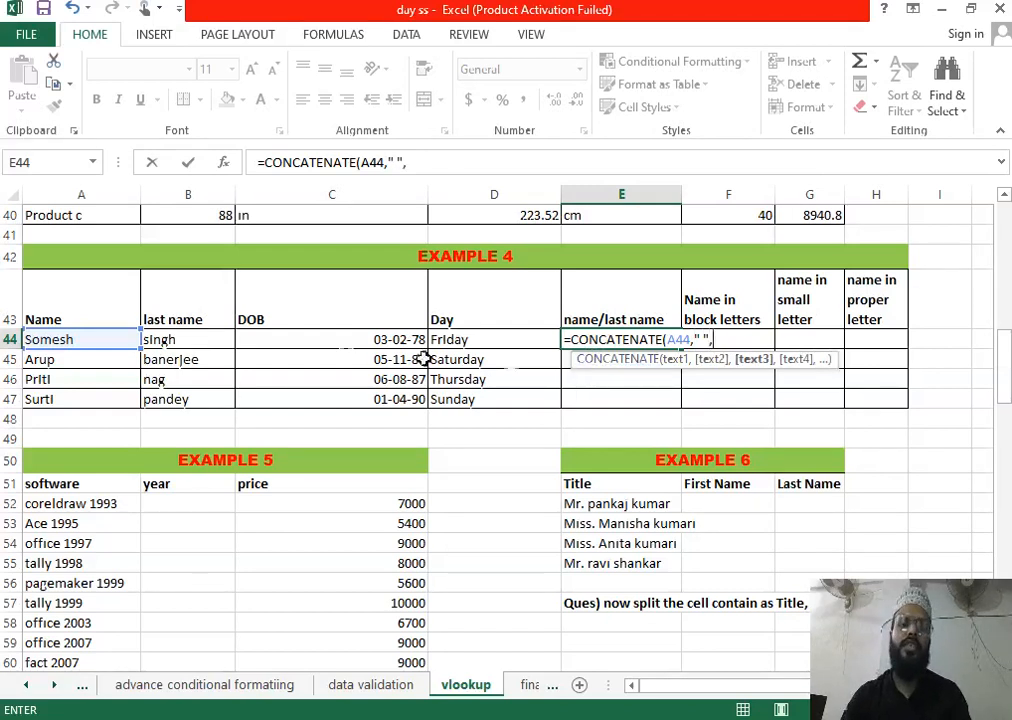
{"action": "left_click", "coordinate": [221, 341]}
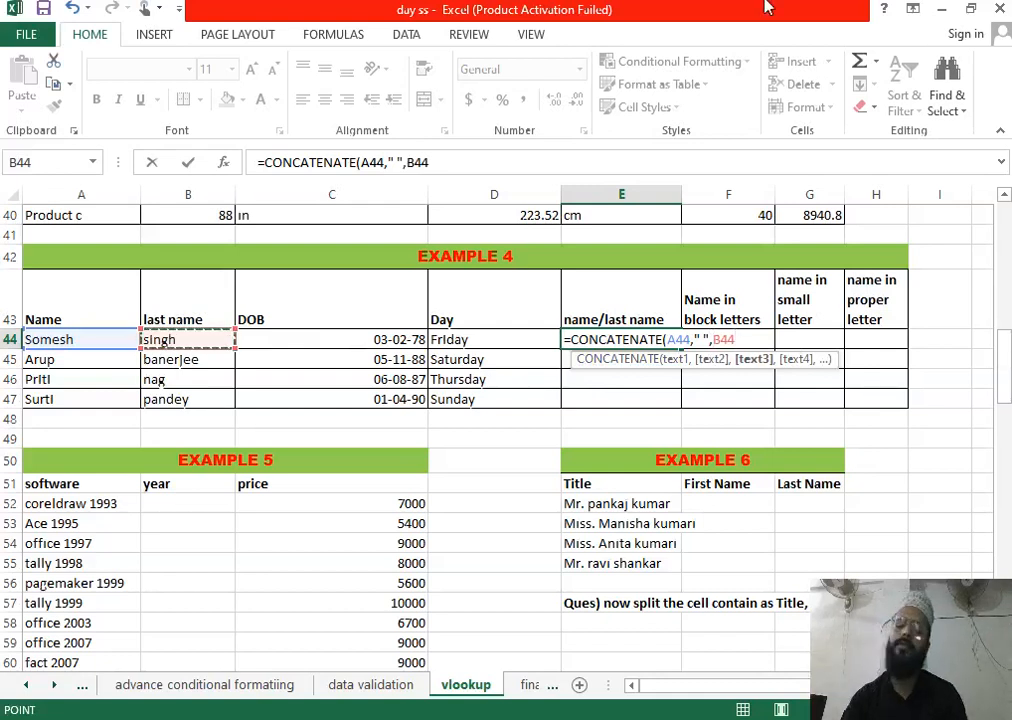
{"action": "key", "text": "Return"}
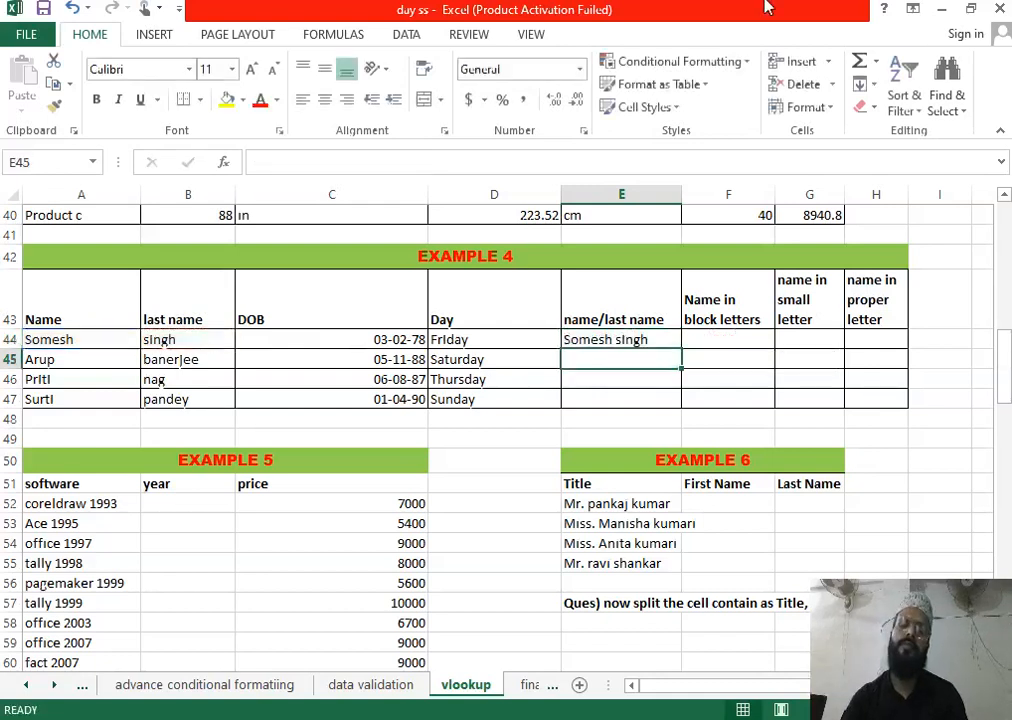
{"action": "left_click", "coordinate": [657, 338]}
{"action": "left_click_drag", "start_coordinate": [685, 347], "coordinate": [685, 410]}
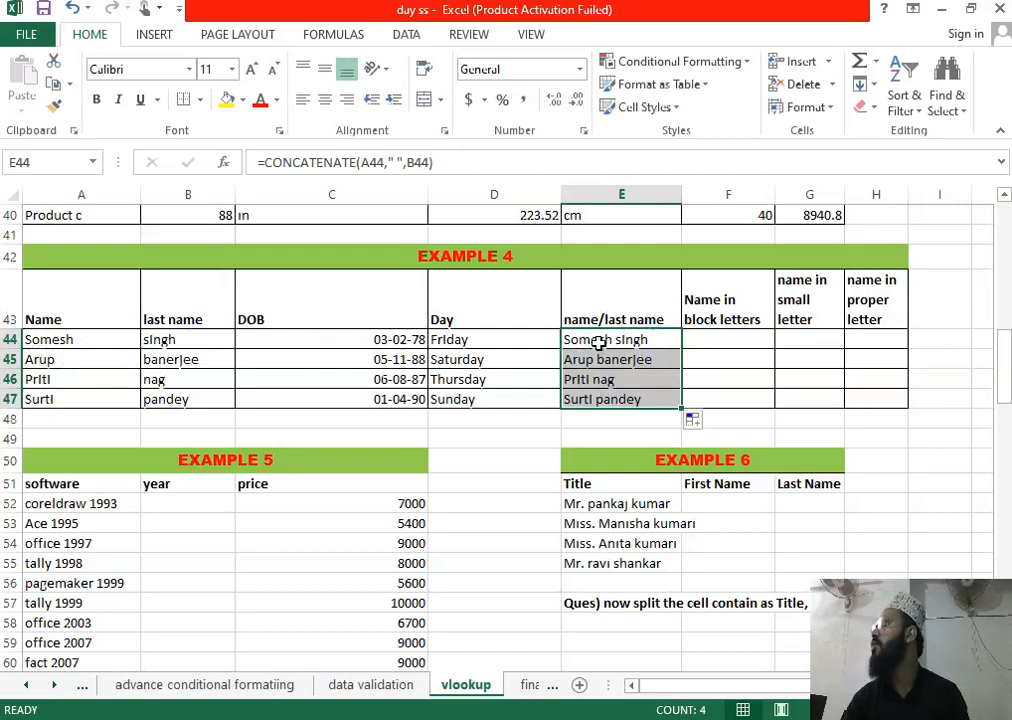
{"action": "left_click", "coordinate": [760, 342]}
Step: Enter =UPPER(E44) in F44 and fill it down to F47 for uppercase full names
{"action": "type", "text": "=upp"}
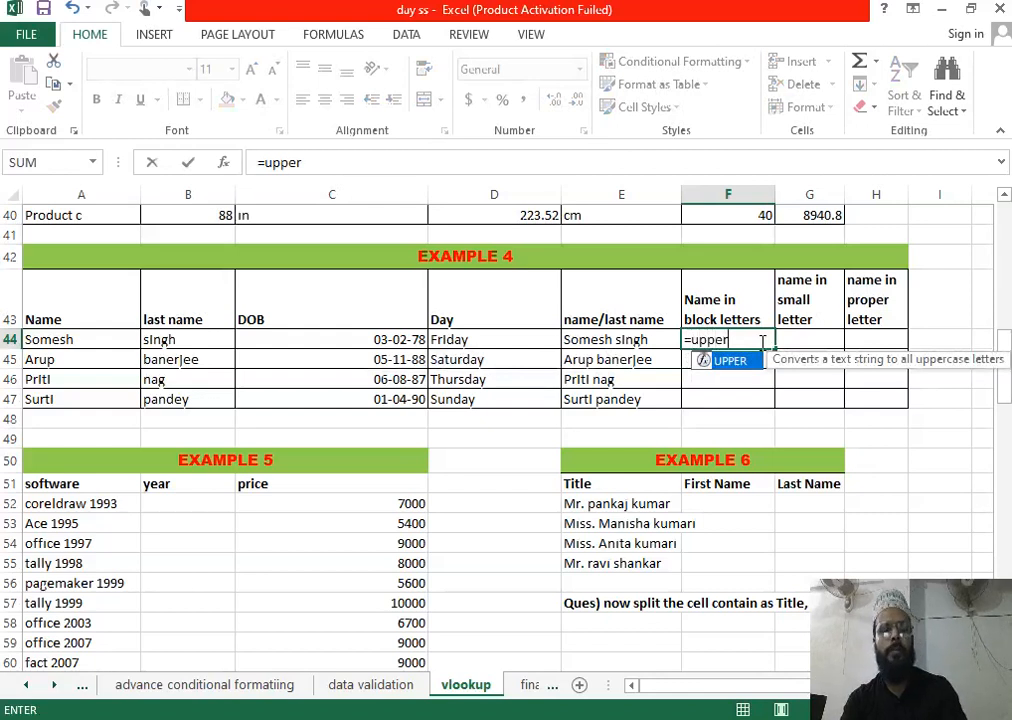
{"action": "type", "text": "er"}
{"action": "key", "text": "Tab"}
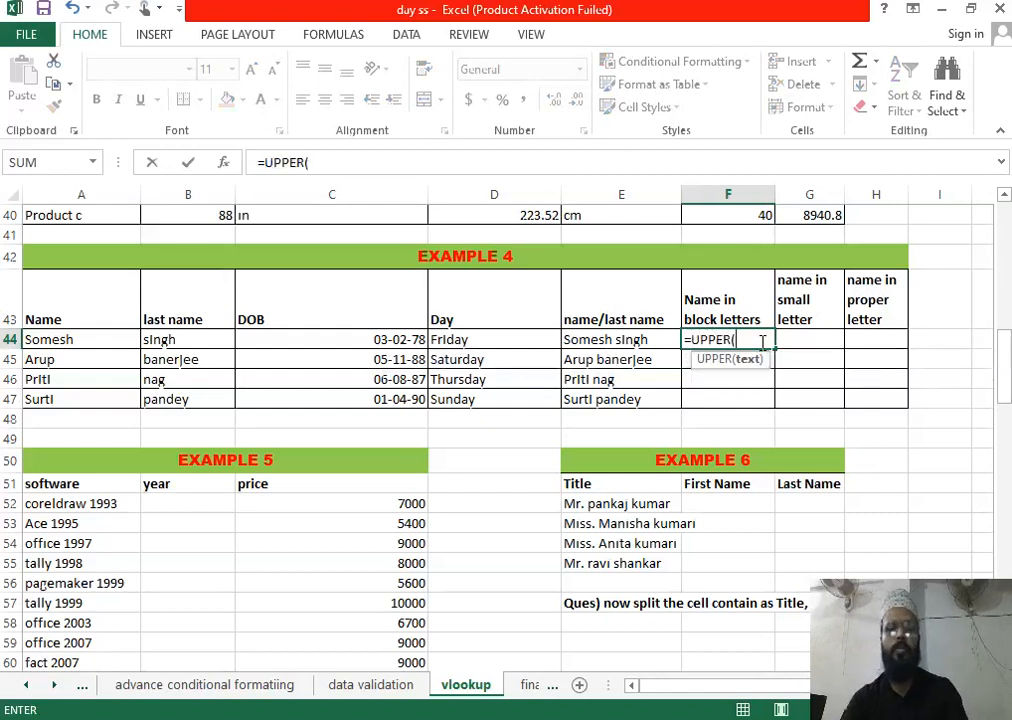
{"action": "left_click", "coordinate": [624, 341]}
{"action": "key", "text": "Return"}
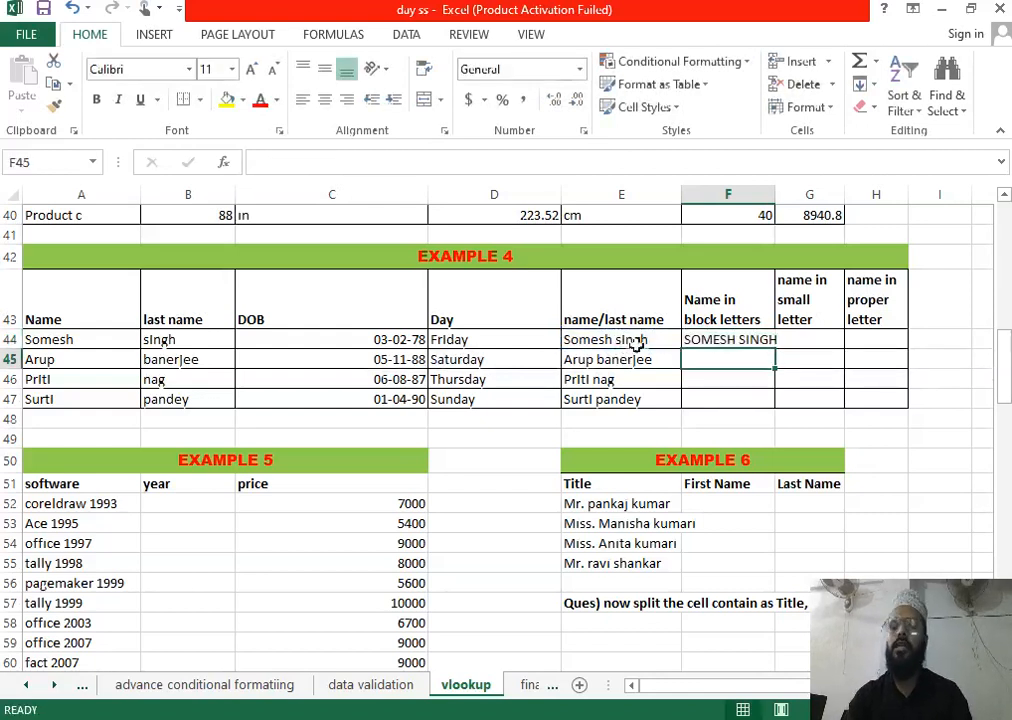
{"action": "left_click", "coordinate": [765, 343]}
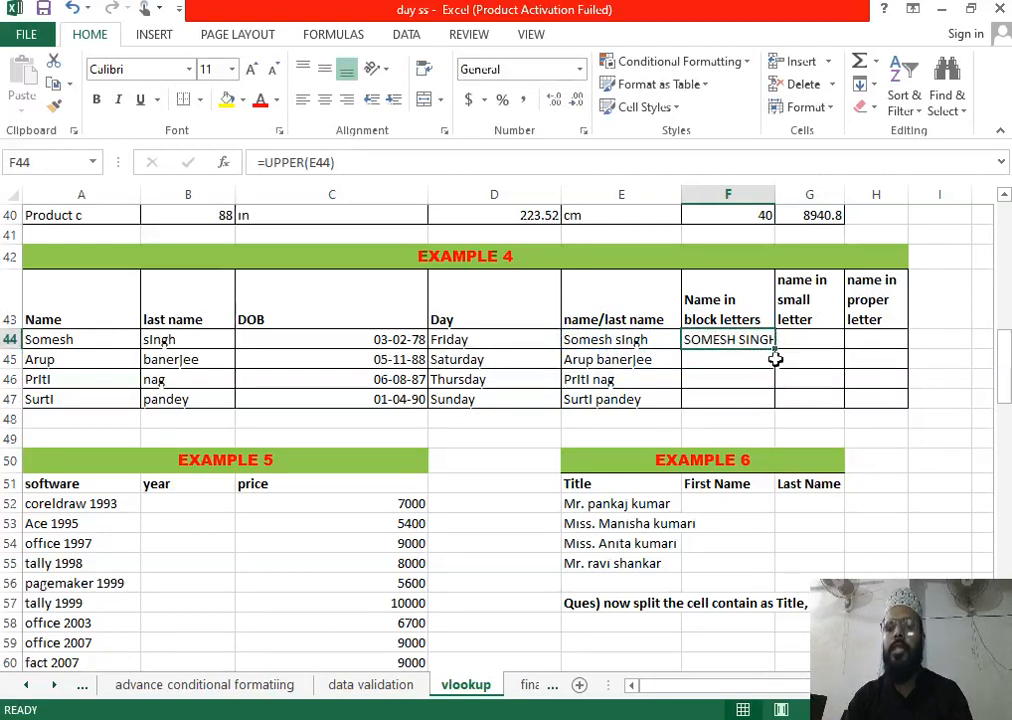
{"action": "left_click_drag", "start_coordinate": [776, 352], "coordinate": [776, 403]}
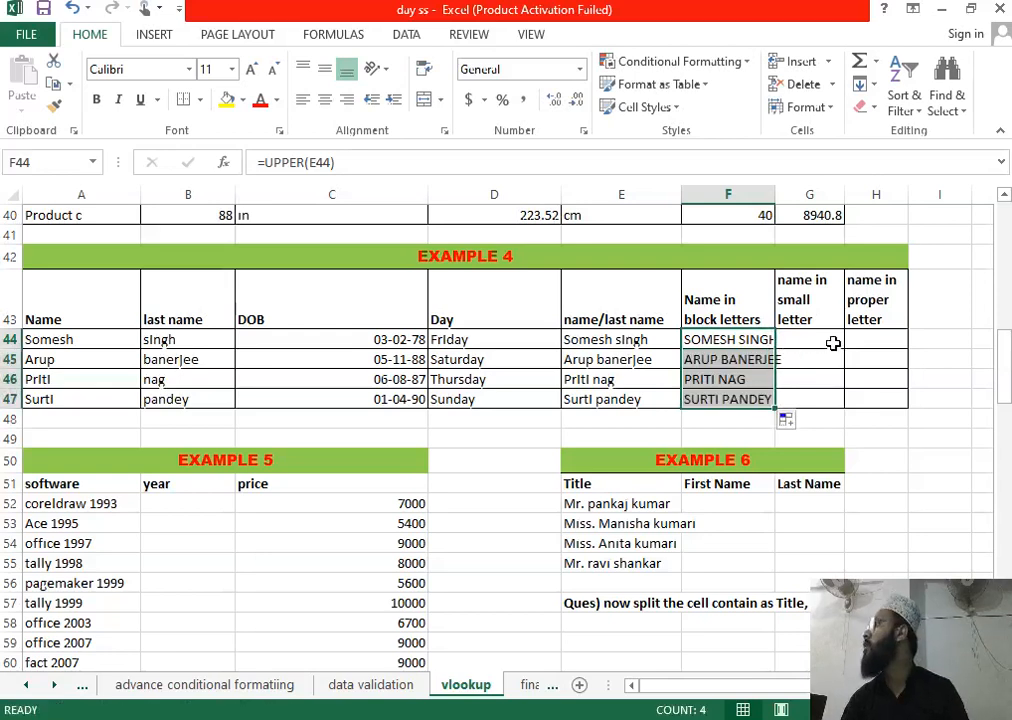
{"action": "left_click", "coordinate": [818, 339]}
{"action": "type", "text": "="}
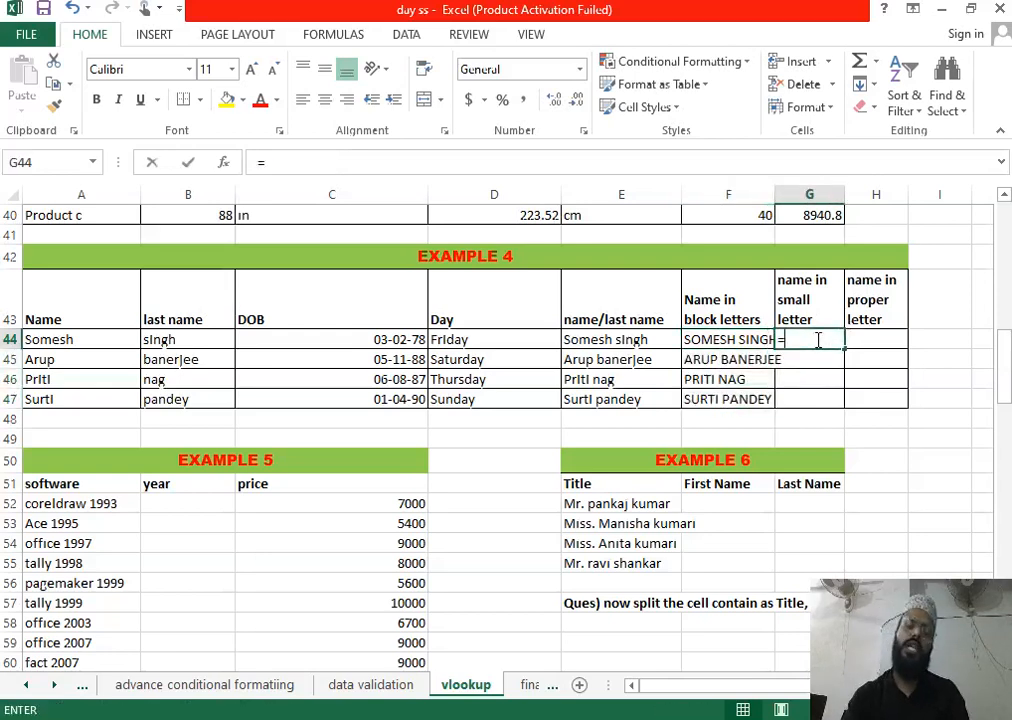
{"action": "type", "text": "lowe"}
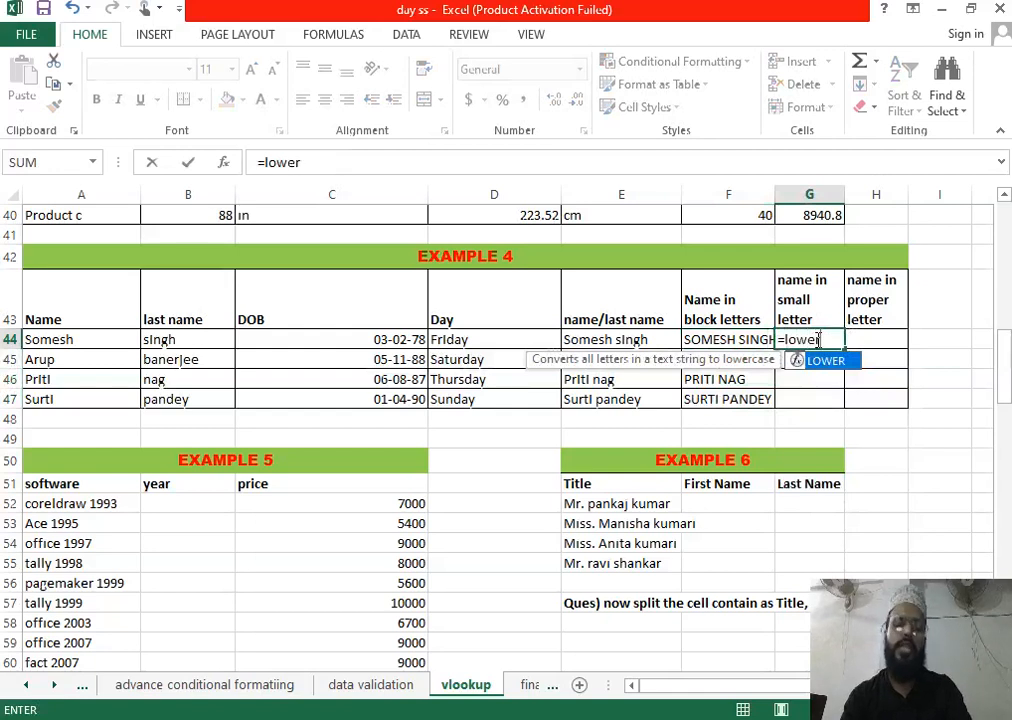
{"action": "type", "text": "r"}
{"action": "key", "text": "Tab"}
{"action": "left_click", "coordinate": [765, 340]}
{"action": "key", "text": "Return"}
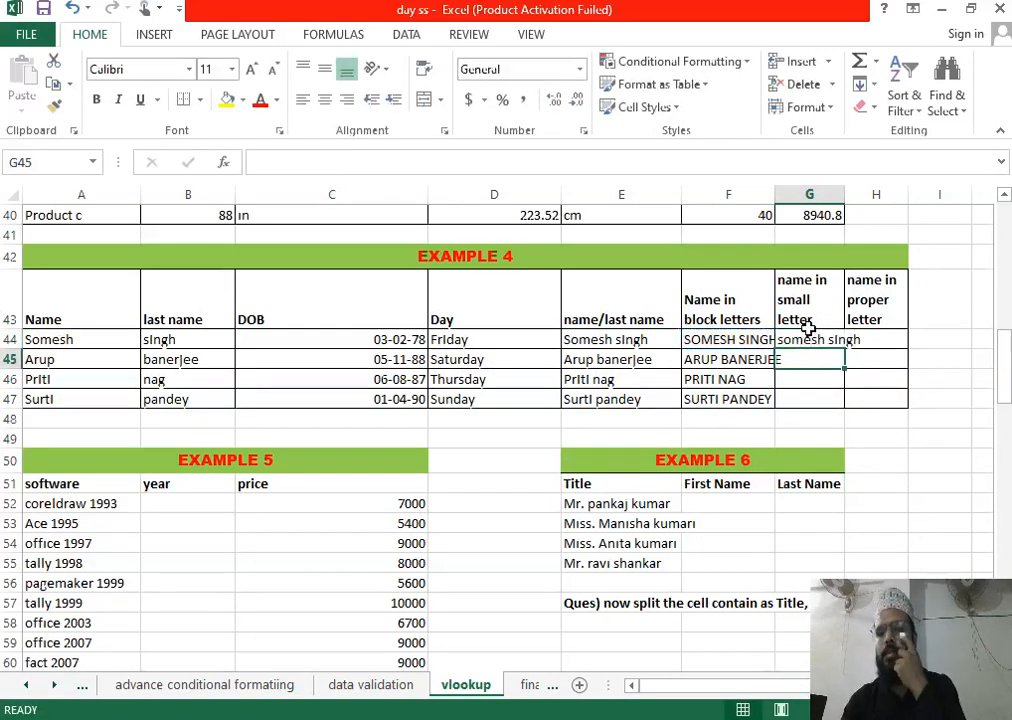
{"action": "left_click", "coordinate": [809, 321]}
{"action": "left_click", "coordinate": [810, 340]}
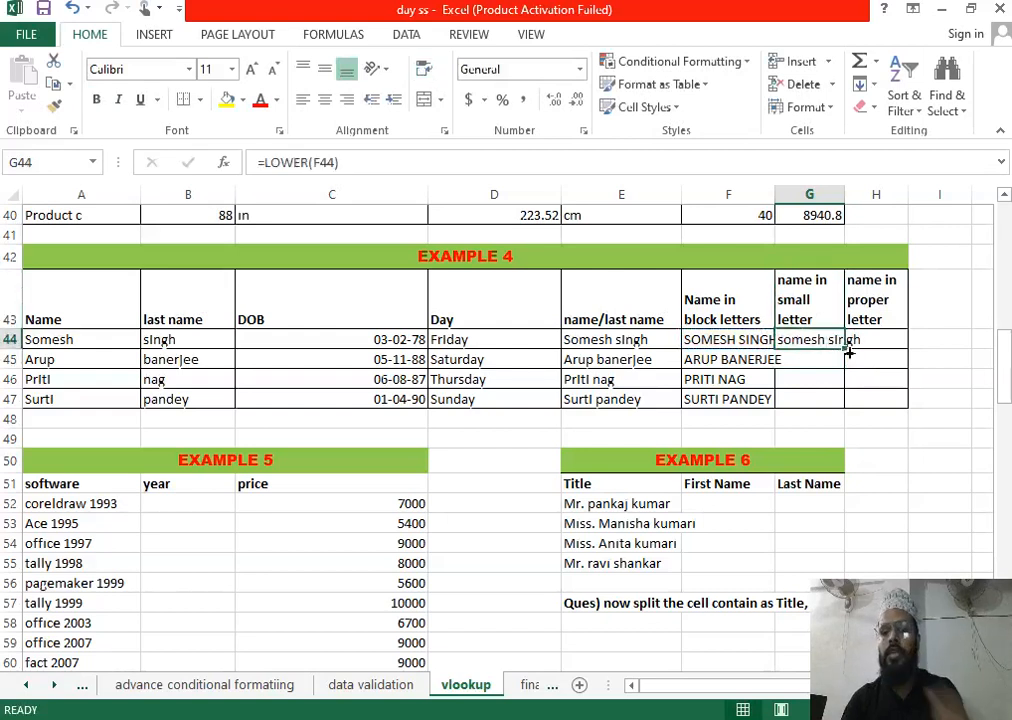
{"action": "left_click_drag", "start_coordinate": [849, 351], "coordinate": [849, 409]}
{"action": "left_click", "coordinate": [888, 343]}
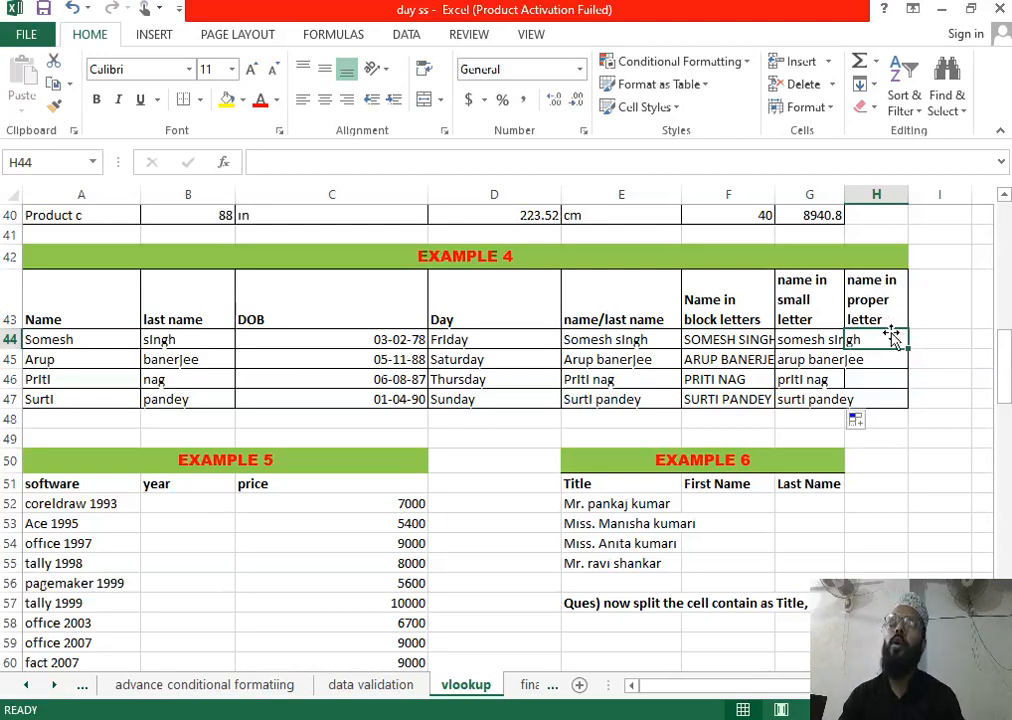
{"action": "type", "text": "=p"}
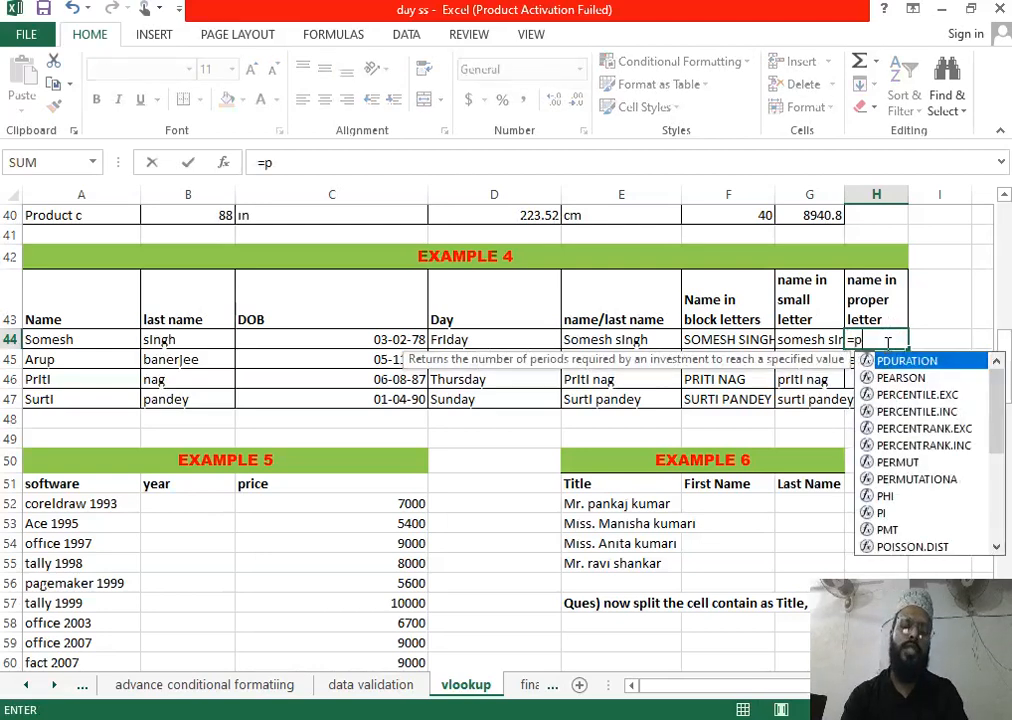
{"action": "type", "text": "rope"}
{"action": "double_click", "coordinate": [915, 361]}
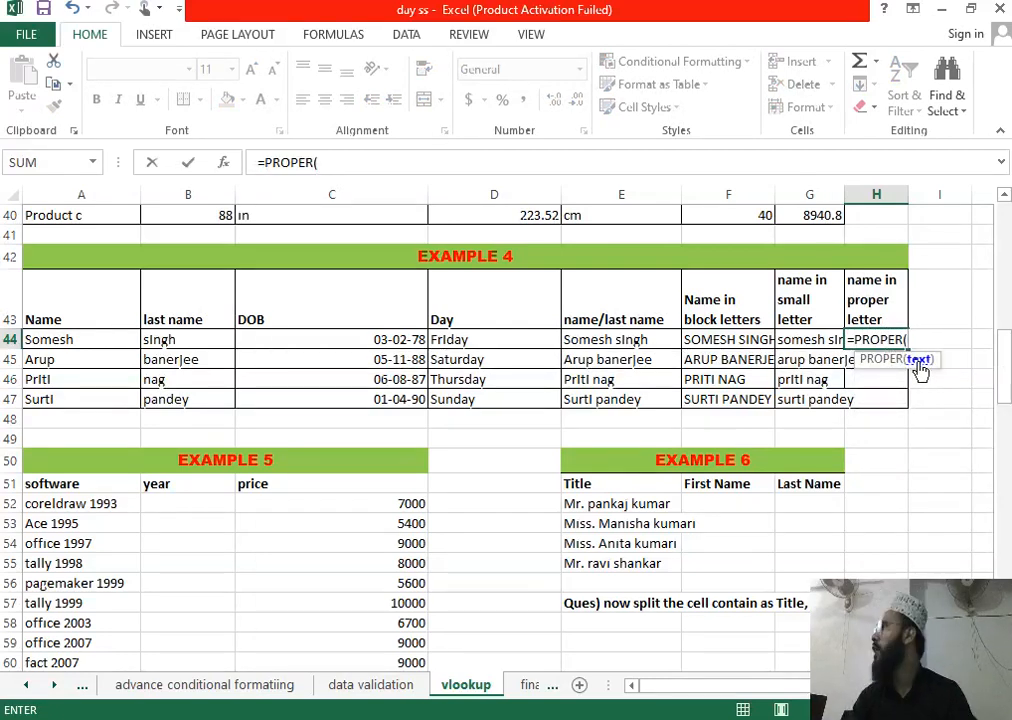
{"action": "left_click", "coordinate": [820, 340]}
{"action": "key", "text": "Return"}
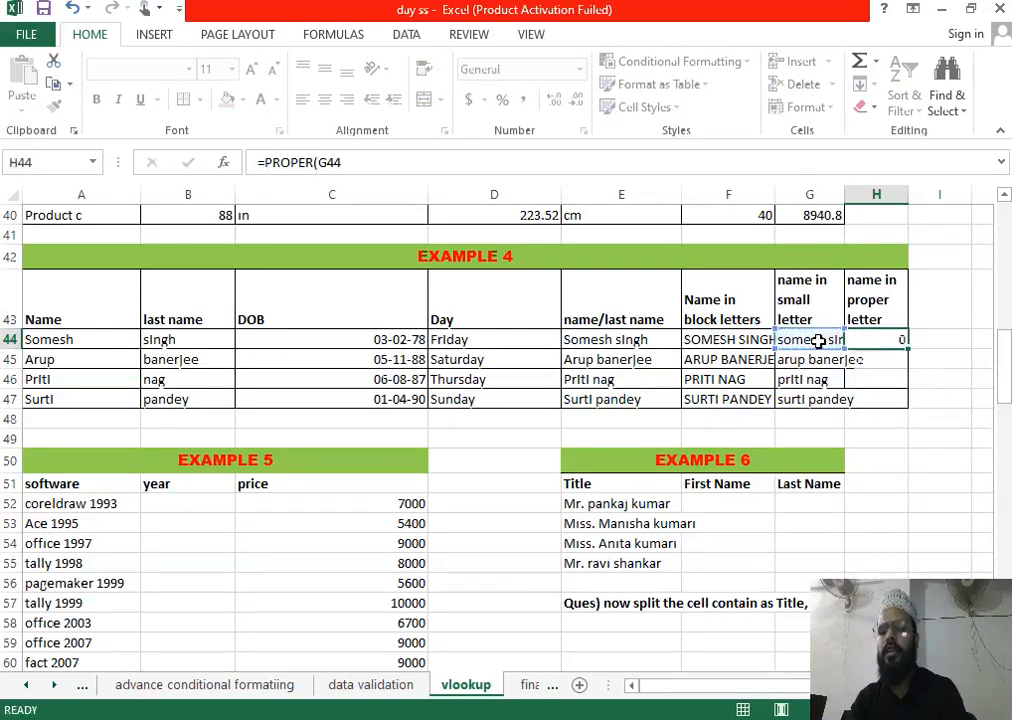
{"action": "left_click", "coordinate": [889, 339]}
{"action": "left_click_drag", "start_coordinate": [908, 348], "coordinate": [911, 411]}
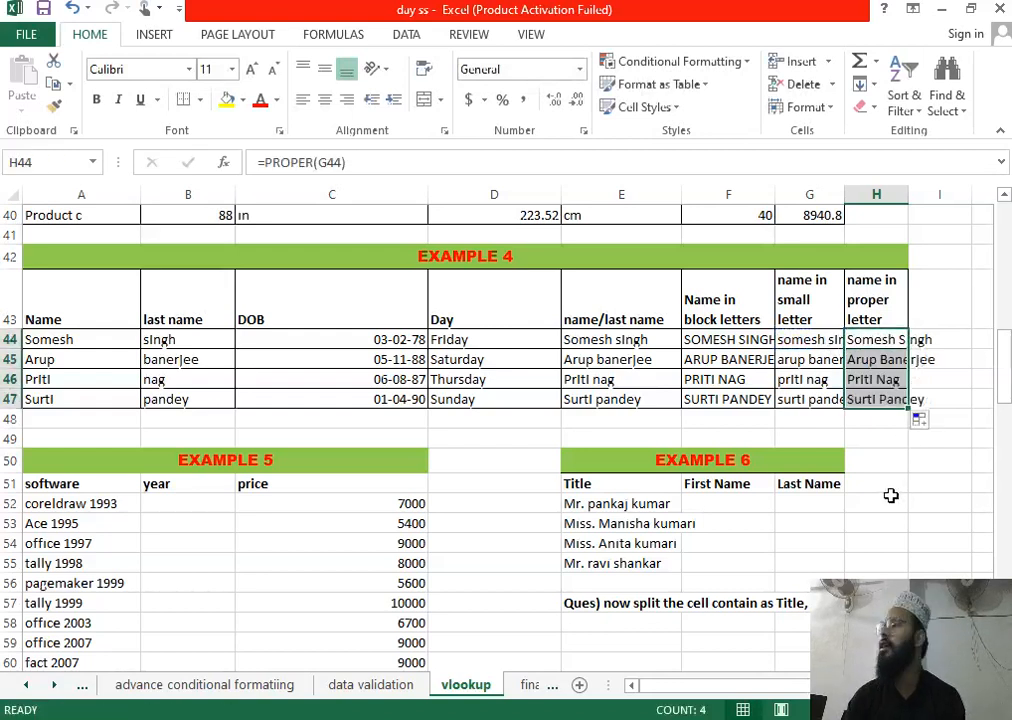
Step: Widen columns G and H so their headings fit, then review the D44 and F44 formulas
{"action": "left_click_drag", "start_coordinate": [845, 194], "coordinate": [866, 194]}
{"action": "left_click_drag", "start_coordinate": [934, 196], "coordinate": [959, 193]}
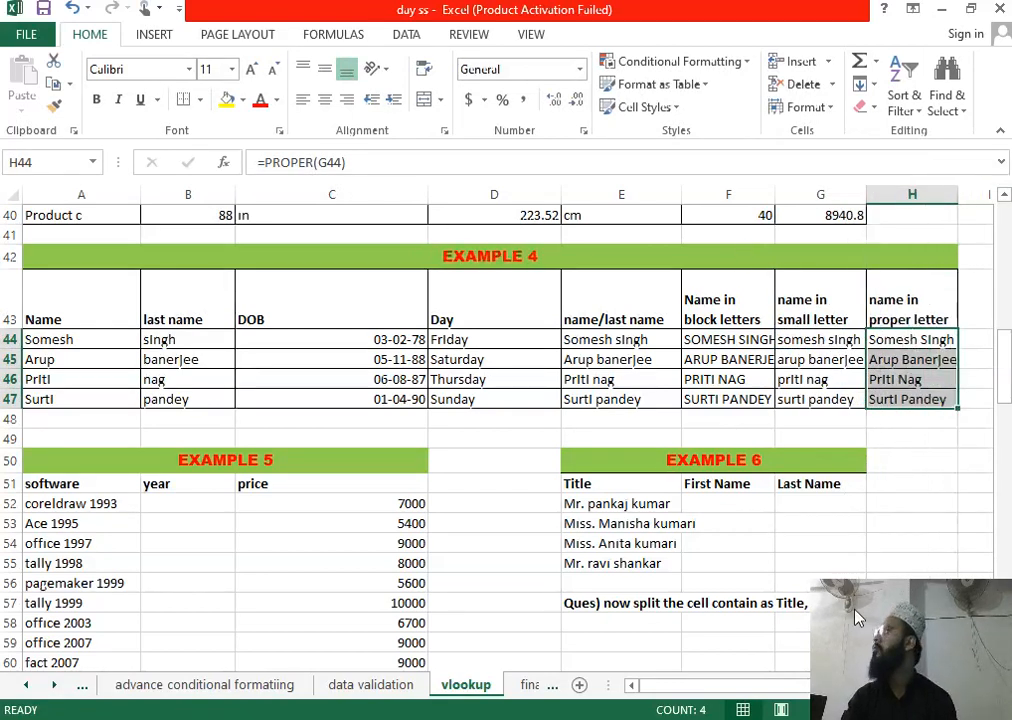
{"action": "left_click", "coordinate": [514, 343]}
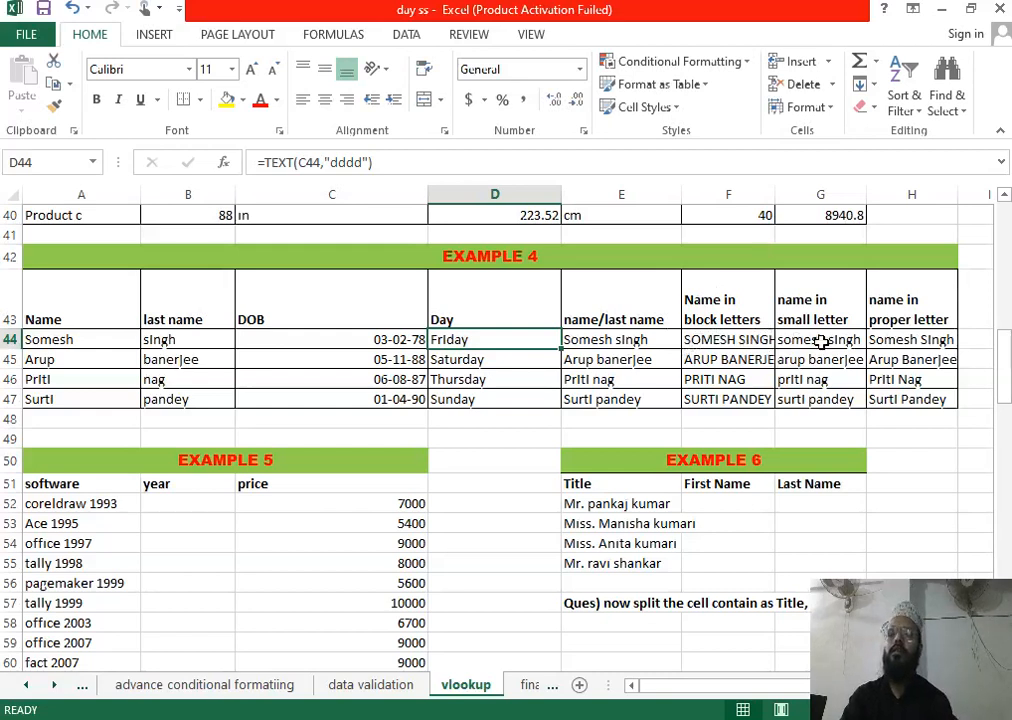
{"action": "left_click", "coordinate": [758, 341]}
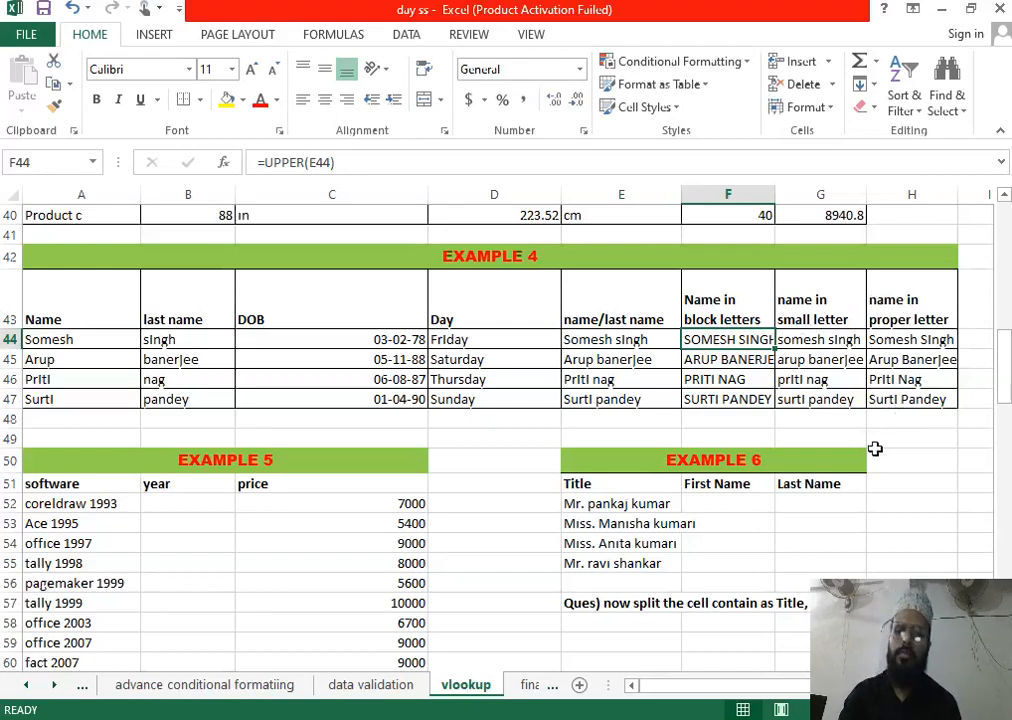
{"action": "scroll", "coordinate": [588, 335], "scroll_direction": "up", "scroll_amount": 4}
{"action": "scroll", "coordinate": [588, 335], "scroll_direction": "up", "scroll_amount": 4}
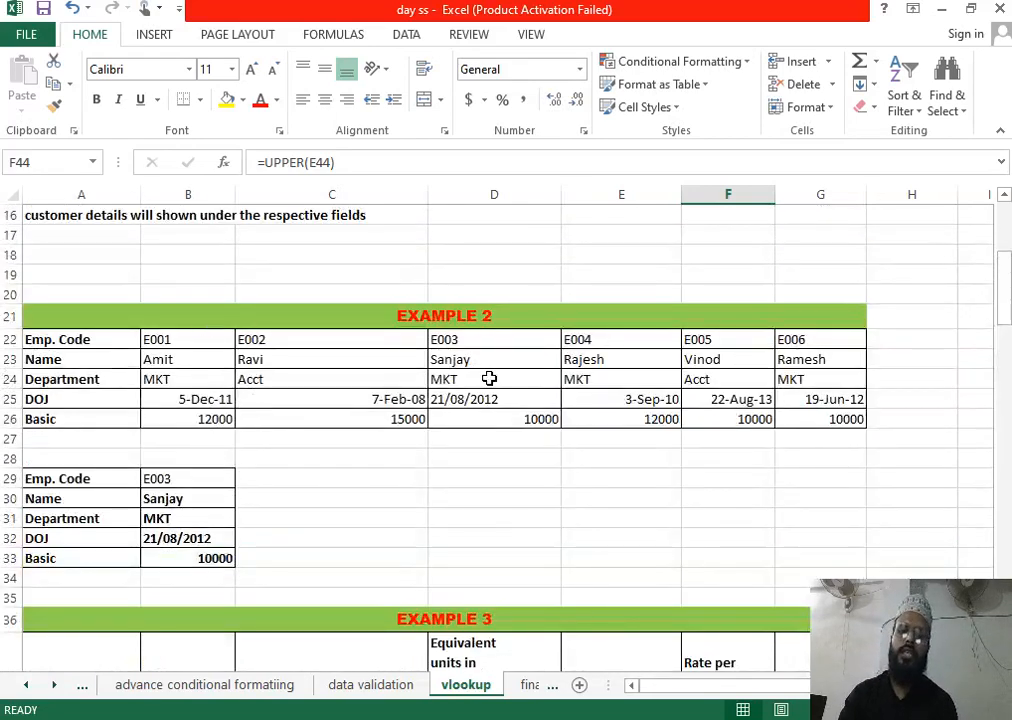
{"action": "scroll", "coordinate": [488, 380], "scroll_direction": "down", "scroll_amount": 2}
{"action": "scroll", "coordinate": [496, 401], "scroll_direction": "down", "scroll_amount": 6}
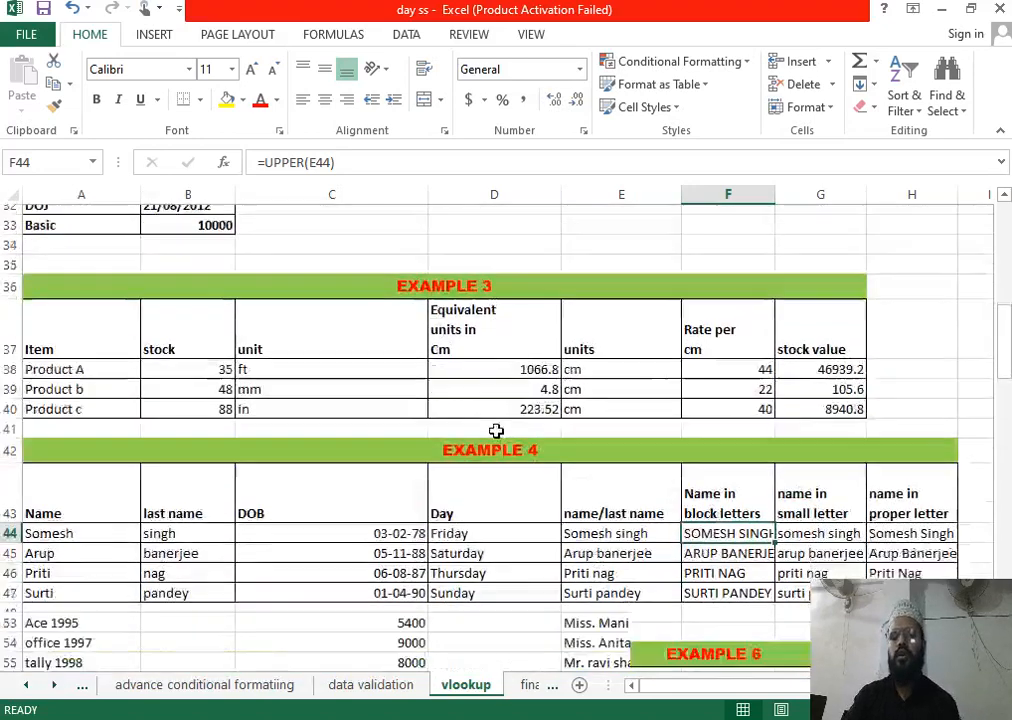
{"action": "scroll", "coordinate": [502, 106], "scroll_direction": "down", "scroll_amount": 1}
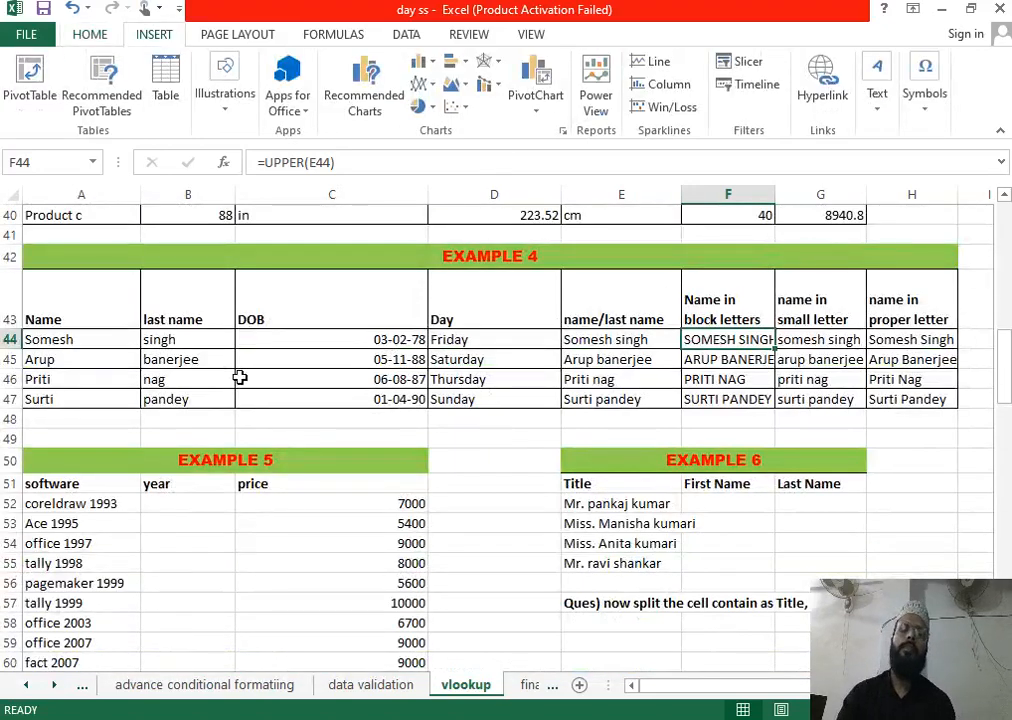
{"action": "scroll", "coordinate": [233, 413], "scroll_direction": "down", "scroll_amount": 1}
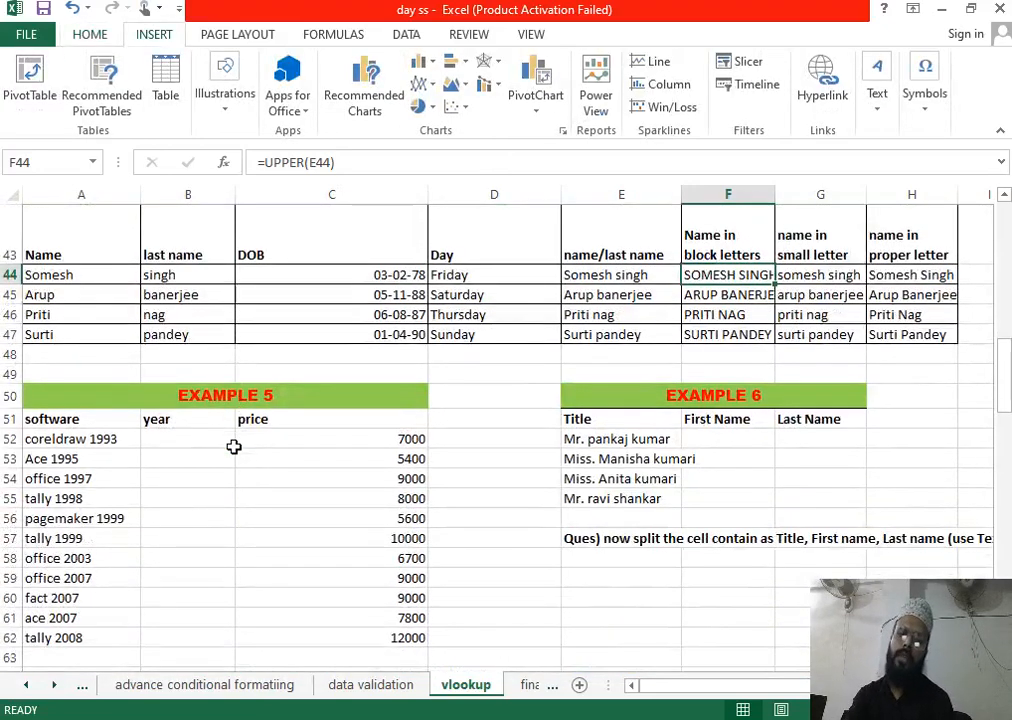
{"action": "scroll", "coordinate": [461, 420], "scroll_direction": "down", "scroll_amount": 9}
{"action": "scroll", "coordinate": [463, 425], "scroll_direction": "down", "scroll_amount": 8}
{"action": "scroll", "coordinate": [457, 437], "scroll_direction": "up", "scroll_amount": 3}
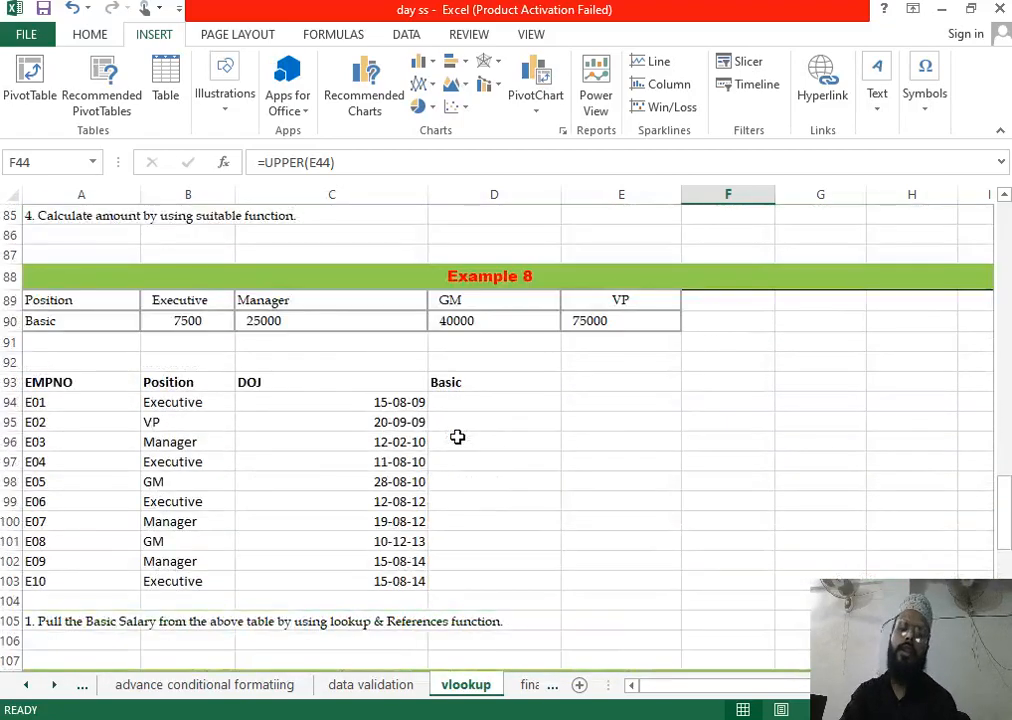
{"action": "scroll", "coordinate": [457, 437], "scroll_direction": "up", "scroll_amount": 10}
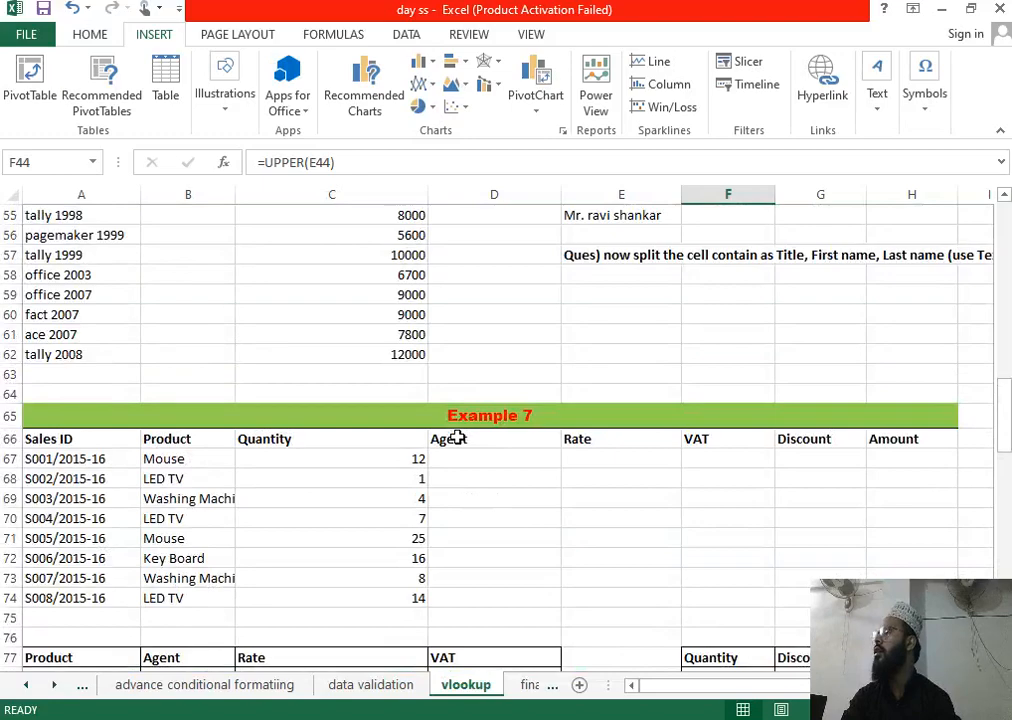